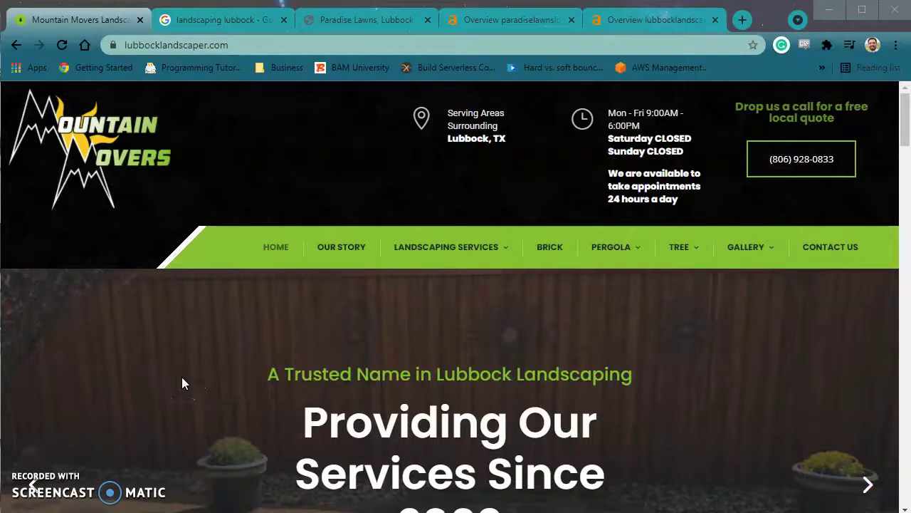
Scroll through the Mountain Movers website and close the landscaping services dropdown
{"action": "scroll", "coordinate": [285, 332], "scroll_direction": "down", "scroll_amount": 5}
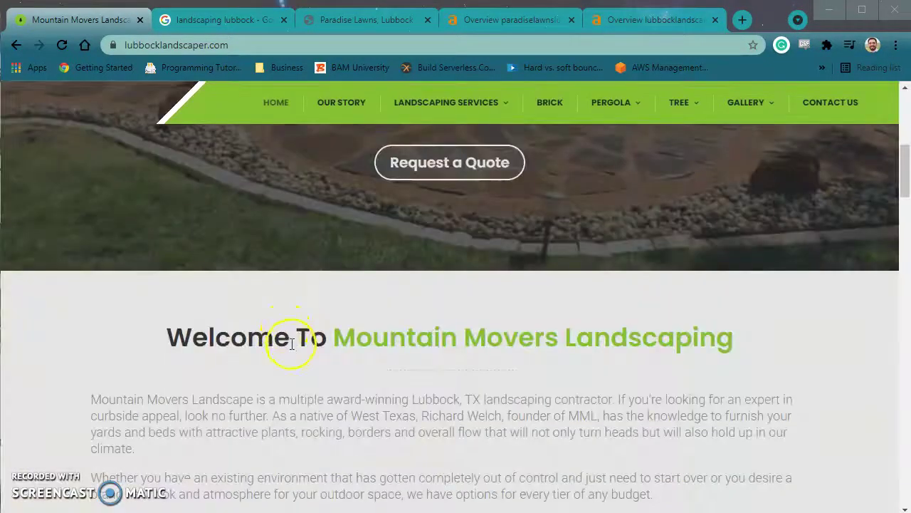
{"action": "scroll", "coordinate": [655, 366], "scroll_direction": "up", "scroll_amount": 5}
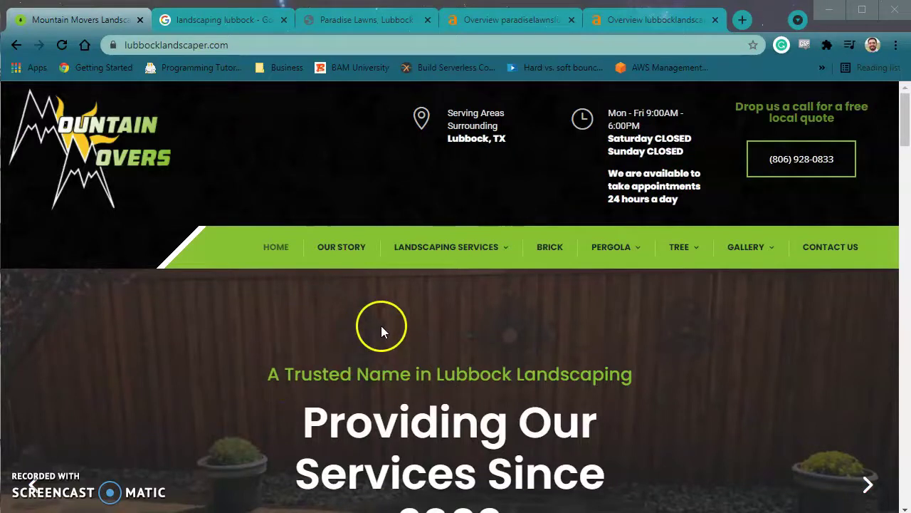
{"action": "scroll", "coordinate": [349, 346], "scroll_direction": "down", "scroll_amount": 2}
{"action": "scroll", "coordinate": [314, 313], "scroll_direction": "up", "scroll_amount": 2}
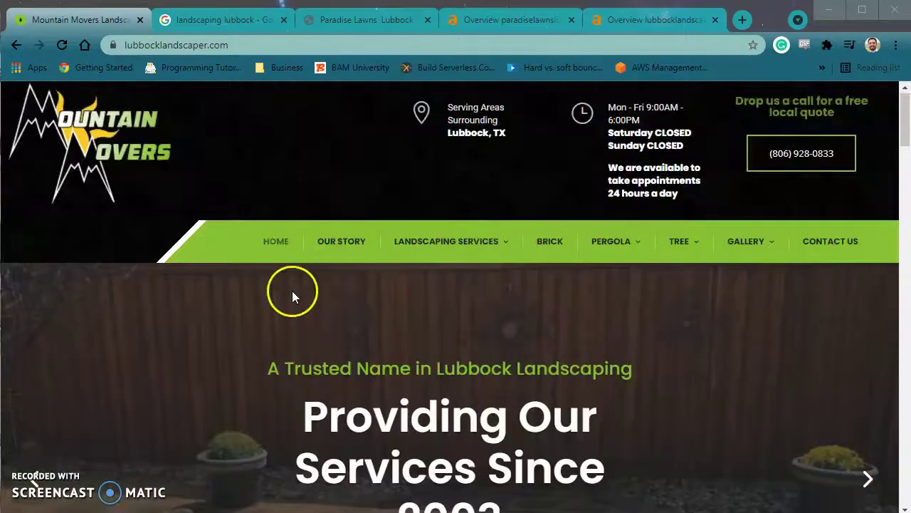
{"action": "scroll", "coordinate": [370, 292], "scroll_direction": "down", "scroll_amount": 5}
{"action": "scroll", "coordinate": [432, 283], "scroll_direction": "down", "scroll_amount": 20}
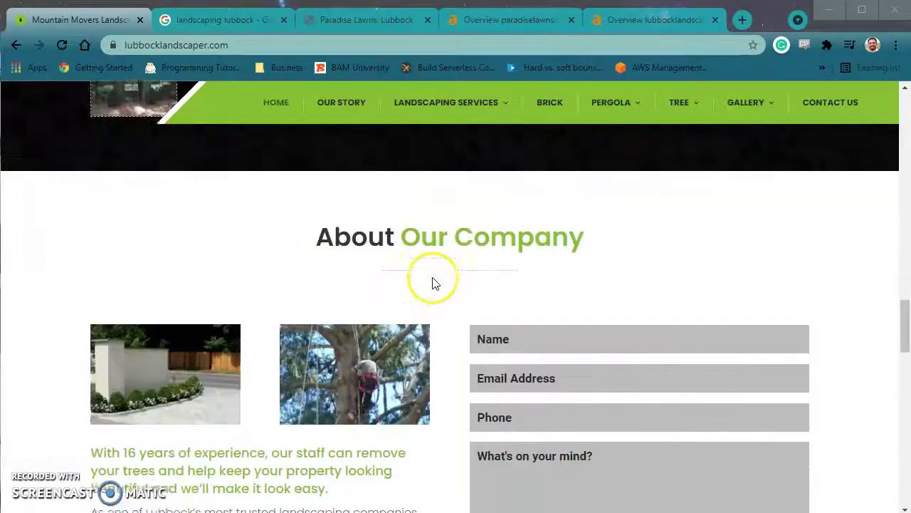
{"action": "scroll", "coordinate": [346, 356], "scroll_direction": "down", "scroll_amount": 15}
{"action": "scroll", "coordinate": [427, 405], "scroll_direction": "up", "scroll_amount": 6}
{"action": "scroll", "coordinate": [467, 417], "scroll_direction": "down", "scroll_amount": 5}
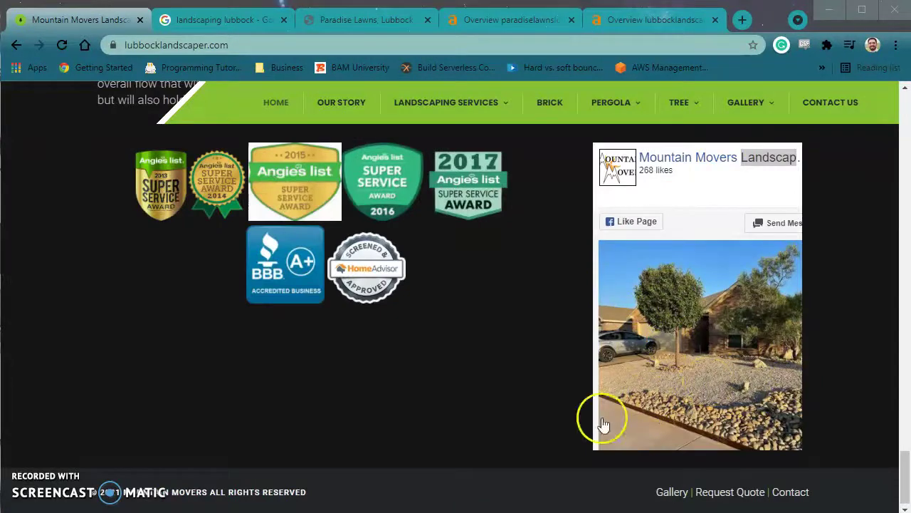
{"action": "scroll", "coordinate": [412, 319], "scroll_direction": "up", "scroll_amount": 6}
{"action": "scroll", "coordinate": [407, 352], "scroll_direction": "down", "scroll_amount": 4}
{"action": "scroll", "coordinate": [418, 413], "scroll_direction": "up", "scroll_amount": 6}
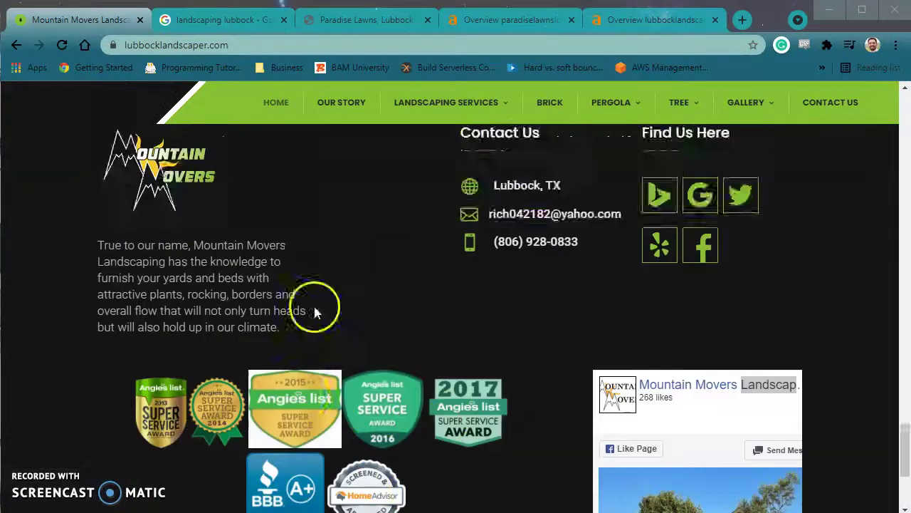
{"action": "scroll", "coordinate": [411, 384], "scroll_direction": "down", "scroll_amount": 3}
{"action": "scroll", "coordinate": [366, 325], "scroll_direction": "up", "scroll_amount": 15}
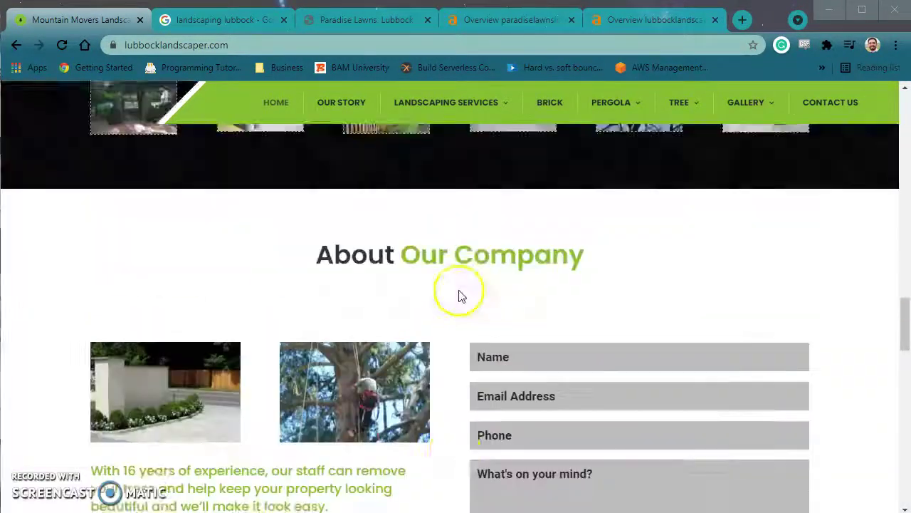
{"action": "scroll", "coordinate": [506, 317], "scroll_direction": "up", "scroll_amount": 10}
{"action": "mouse_move", "coordinate": [477, 247]}
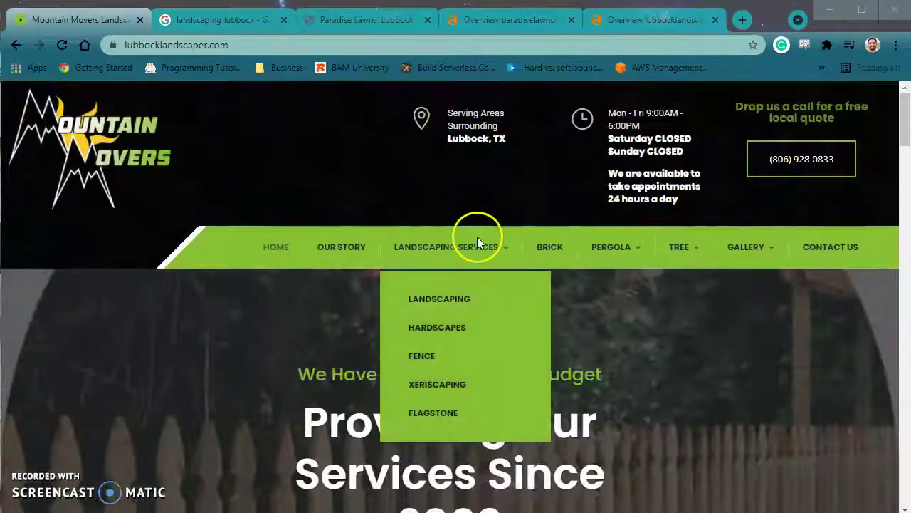
{"action": "left_click", "coordinate": [267, 375]}
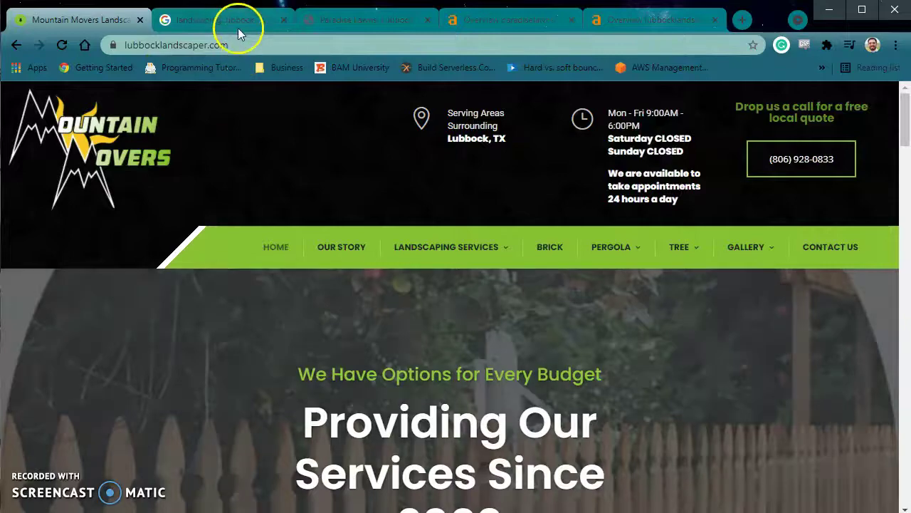
Switch to the 'landscaping lubbock' Google results and review the search query and results
{"action": "left_click", "coordinate": [238, 23]}
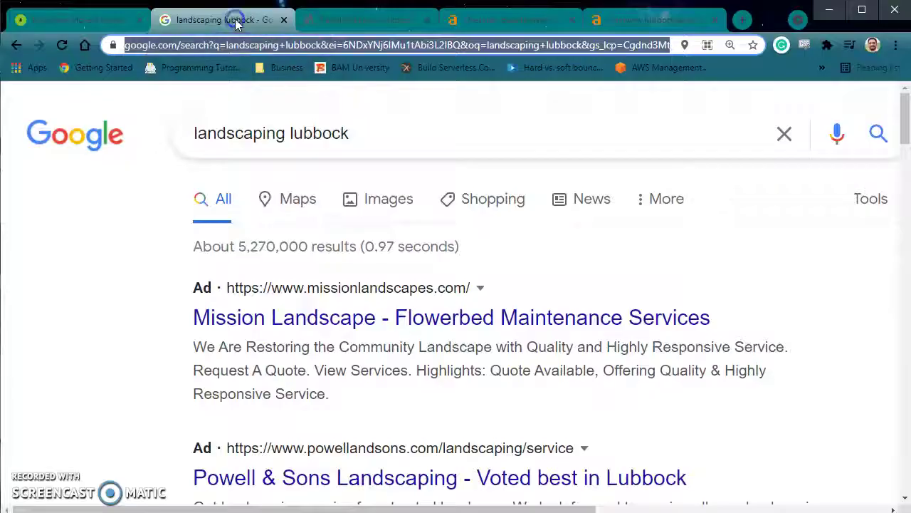
{"action": "left_click", "coordinate": [386, 138]}
{"action": "left_click_drag", "start_coordinate": [482, 132], "coordinate": [135, 139]}
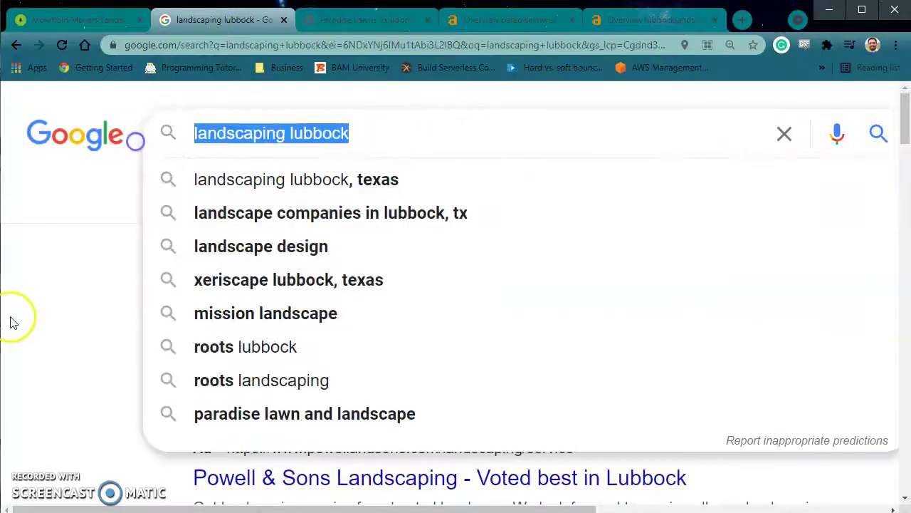
{"action": "left_click", "coordinate": [11, 321]}
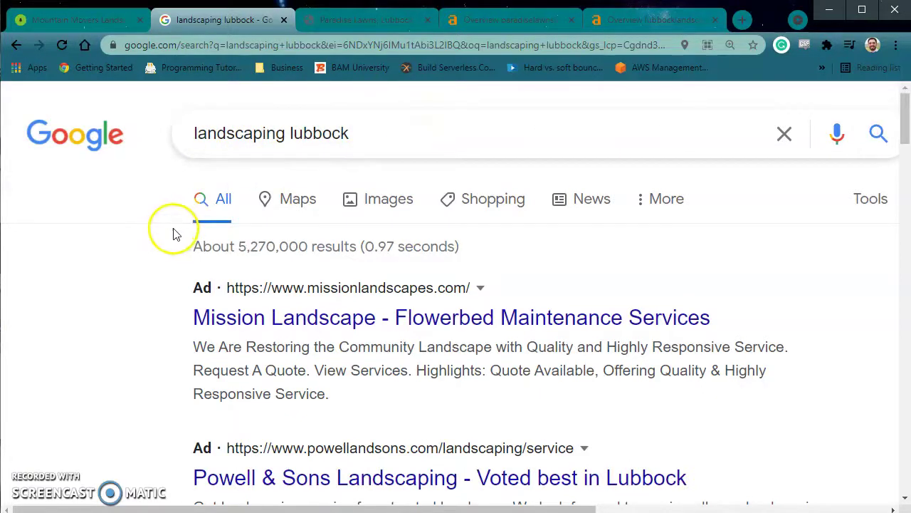
{"action": "scroll", "coordinate": [174, 233], "scroll_direction": "down", "scroll_amount": 10}
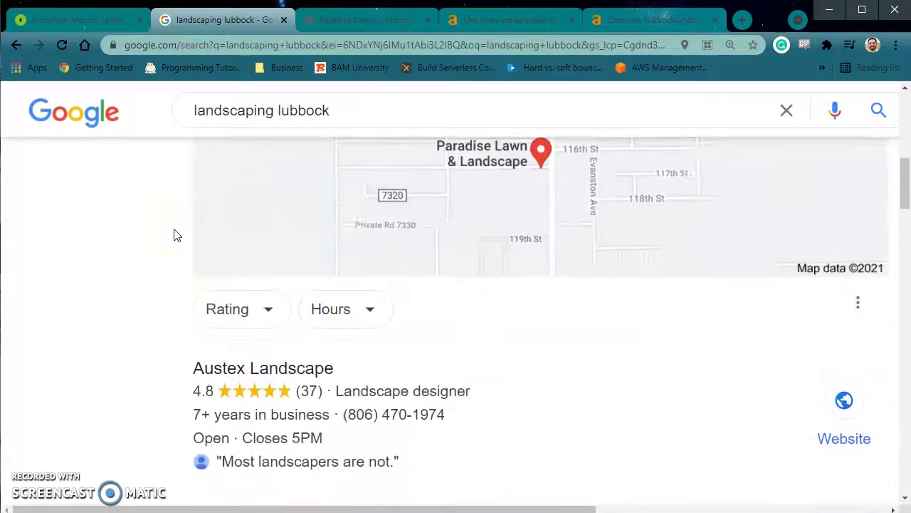
{"action": "scroll", "coordinate": [175, 235], "scroll_direction": "up", "scroll_amount": 10}
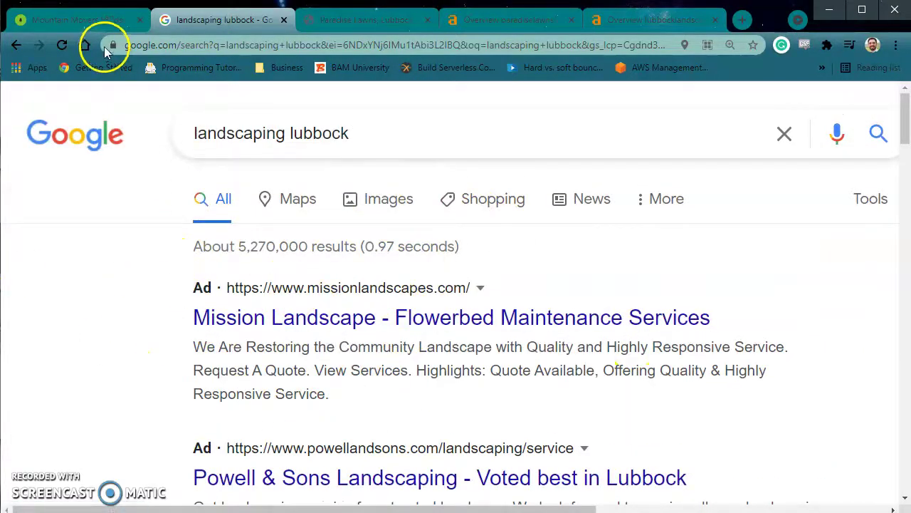
Glance at the Mountain Movers tab, then return to the results and review the top ads
{"action": "left_click", "coordinate": [79, 20]}
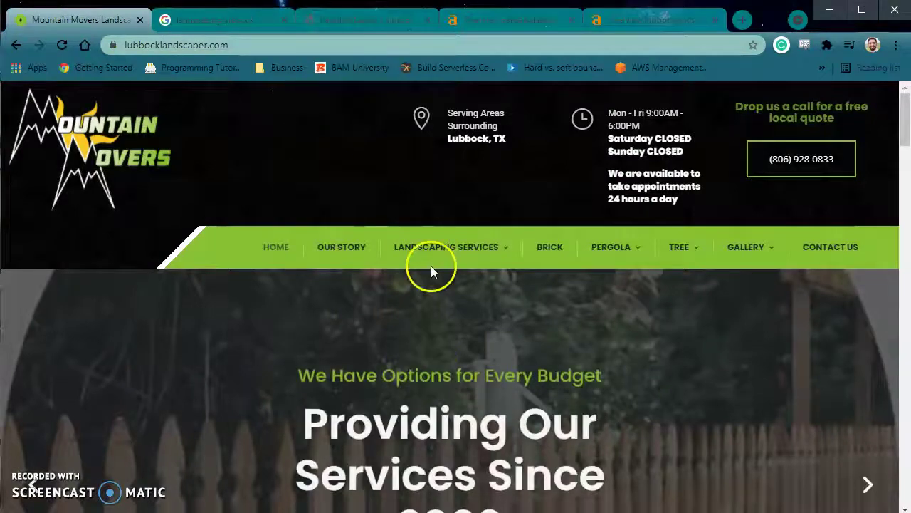
{"action": "left_click", "coordinate": [240, 24]}
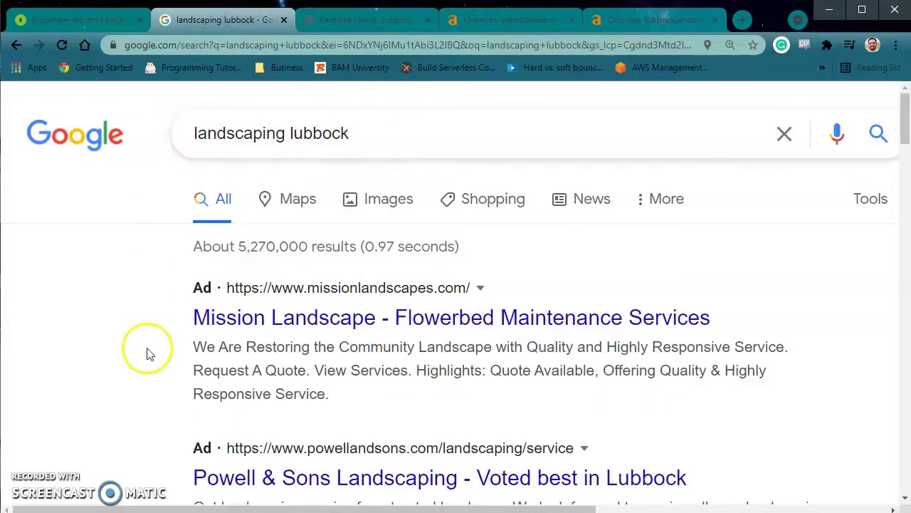
{"action": "scroll", "coordinate": [171, 298], "scroll_direction": "down", "scroll_amount": 2}
{"action": "left_click_drag", "start_coordinate": [179, 138], "coordinate": [708, 366]}
{"action": "left_click", "coordinate": [105, 339]}
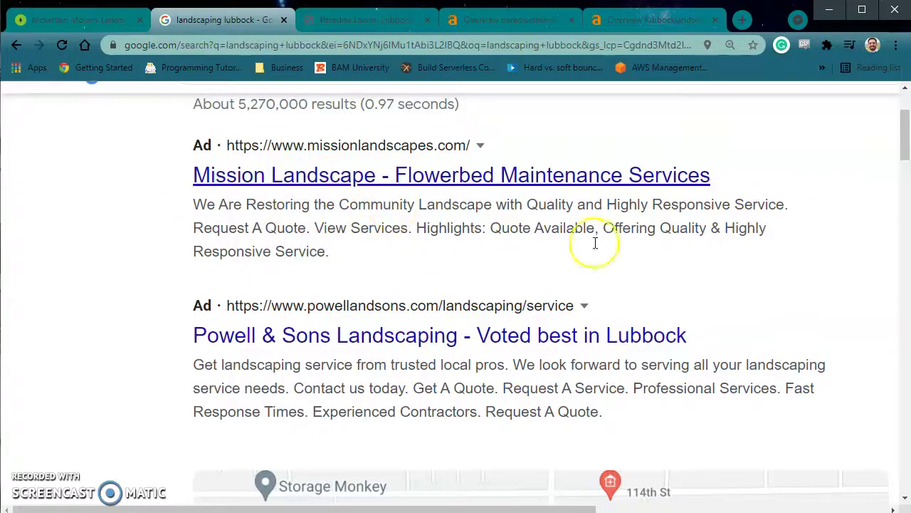
{"action": "scroll", "coordinate": [136, 275], "scroll_direction": "up", "scroll_amount": 2}
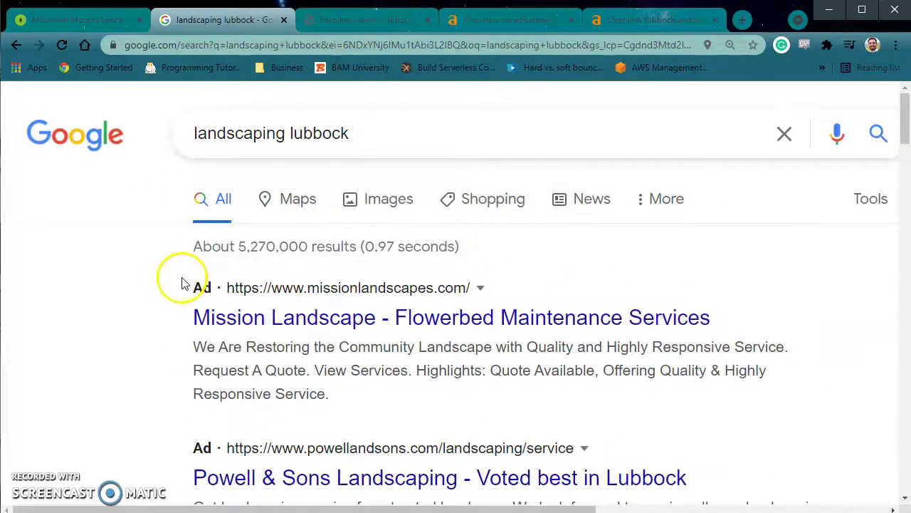
{"action": "scroll", "coordinate": [183, 285], "scroll_direction": "down", "scroll_amount": 4}
{"action": "scroll", "coordinate": [183, 282], "scroll_direction": "down", "scroll_amount": 5}
{"action": "scroll", "coordinate": [179, 281], "scroll_direction": "up", "scroll_amount": 10}
{"action": "scroll", "coordinate": [181, 299], "scroll_direction": "down", "scroll_amount": 3}
{"action": "scroll", "coordinate": [171, 288], "scroll_direction": "down", "scroll_amount": 5}
{"action": "scroll", "coordinate": [492, 337], "scroll_direction": "up", "scroll_amount": 2}
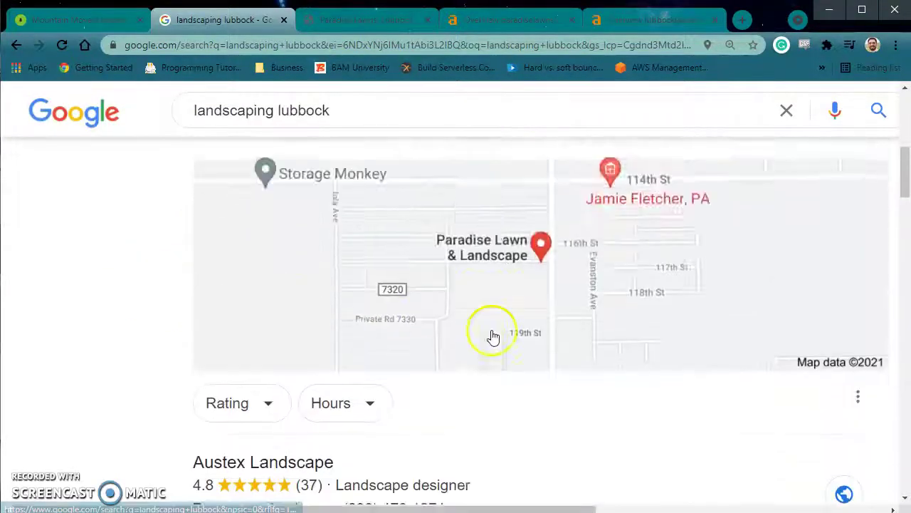
{"action": "scroll", "coordinate": [549, 314], "scroll_direction": "down", "scroll_amount": 5}
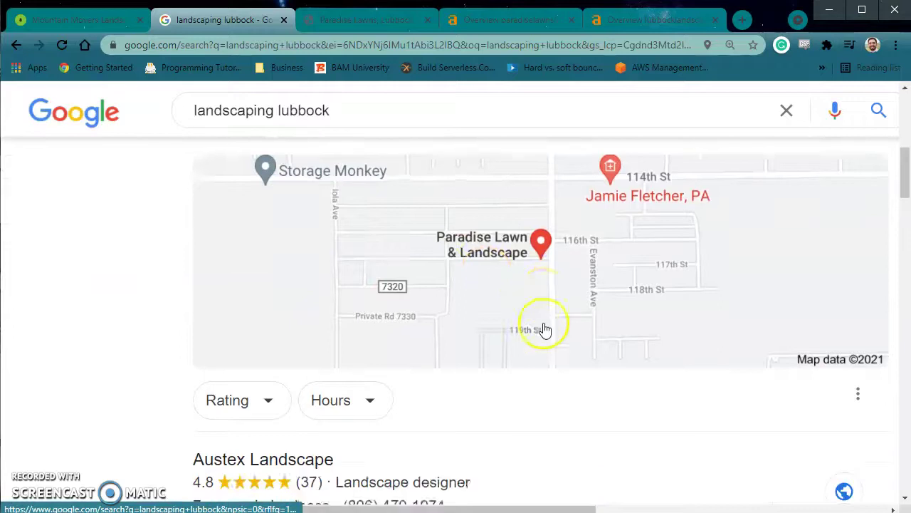
{"action": "scroll", "coordinate": [626, 295], "scroll_direction": "up", "scroll_amount": 4}
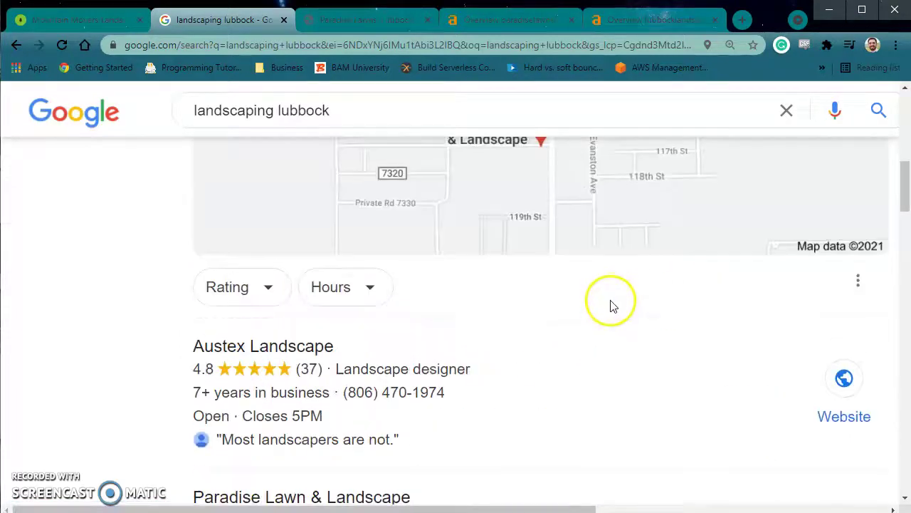
{"action": "scroll", "coordinate": [598, 327], "scroll_direction": "down", "scroll_amount": 4}
{"action": "left_click_drag", "start_coordinate": [406, 385], "coordinate": [158, 371]}
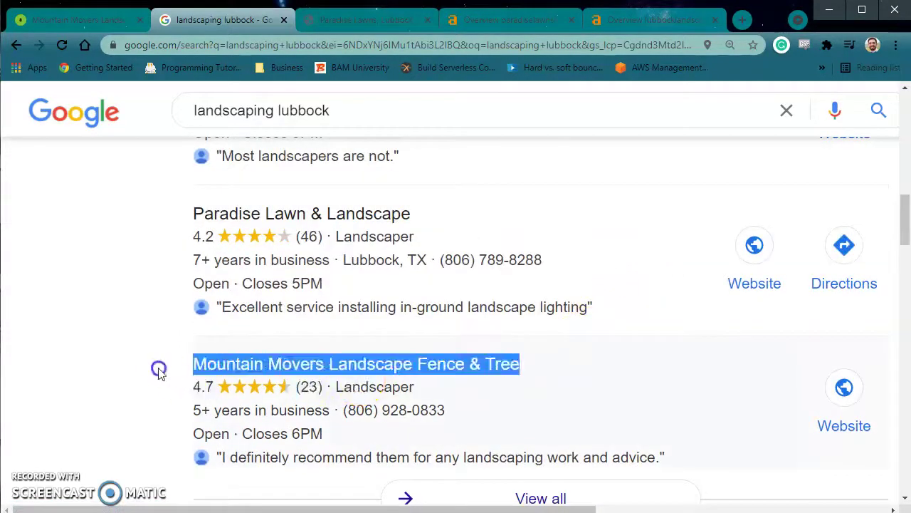
{"action": "scroll", "coordinate": [549, 376], "scroll_direction": "up", "scroll_amount": 3}
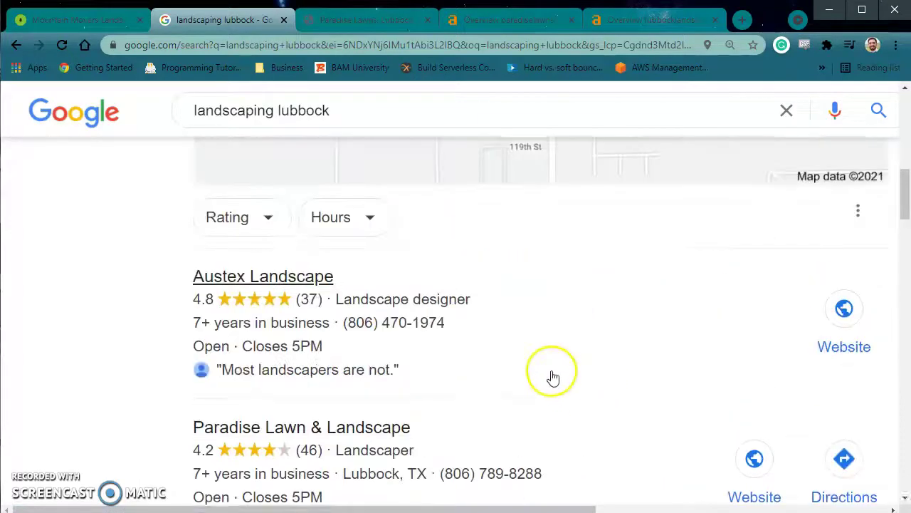
{"action": "scroll", "coordinate": [620, 332], "scroll_direction": "down", "scroll_amount": 4}
{"action": "scroll", "coordinate": [484, 355], "scroll_direction": "up", "scroll_amount": 1}
{"action": "scroll", "coordinate": [492, 299], "scroll_direction": "up", "scroll_amount": 2}
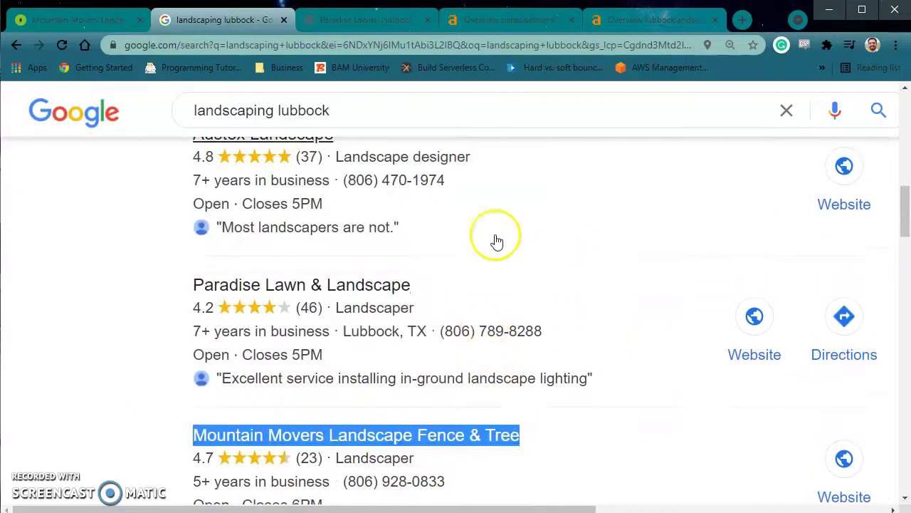
{"action": "scroll", "coordinate": [501, 335], "scroll_direction": "down", "scroll_amount": 1}
{"action": "scroll", "coordinate": [545, 401], "scroll_direction": "up", "scroll_amount": 2}
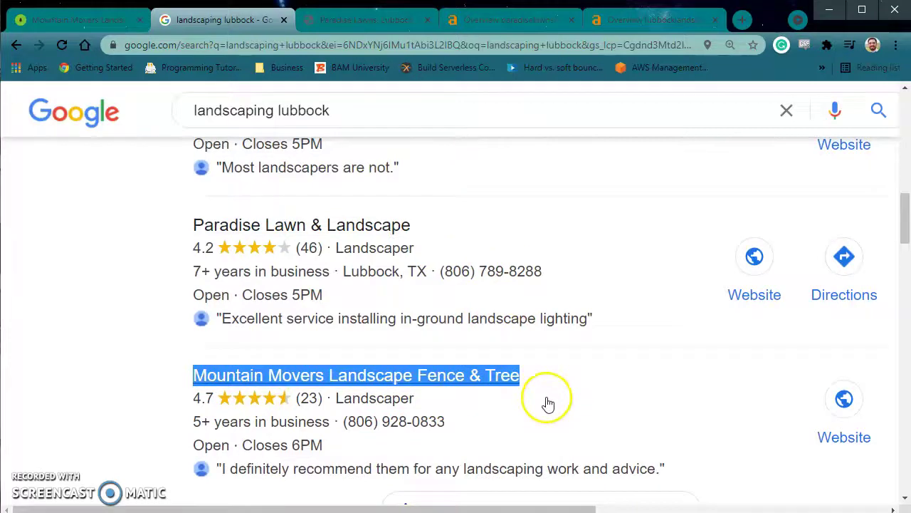
{"action": "scroll", "coordinate": [413, 248], "scroll_direction": "down", "scroll_amount": 2}
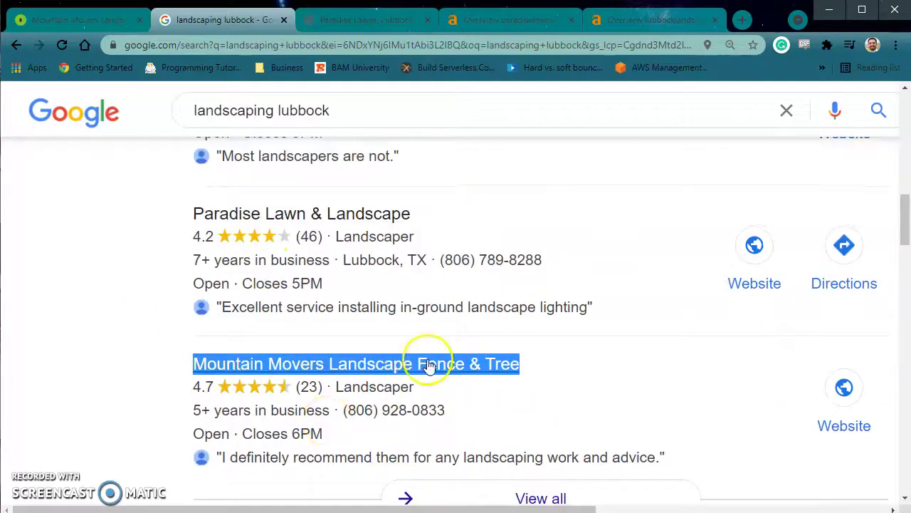
{"action": "scroll", "coordinate": [412, 370], "scroll_direction": "down", "scroll_amount": 5}
{"action": "scroll", "coordinate": [320, 284], "scroll_direction": "up", "scroll_amount": 1}
{"action": "left_click_drag", "start_coordinate": [182, 294], "coordinate": [716, 387]}
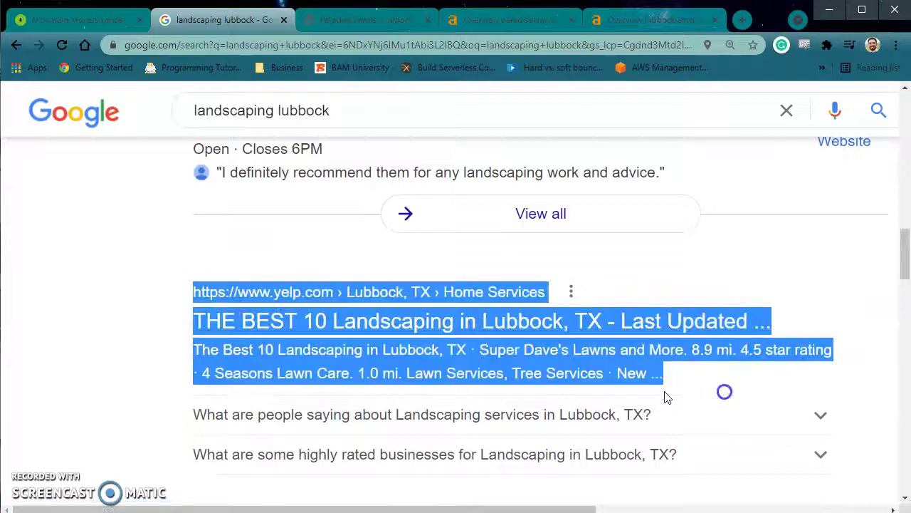
{"action": "left_click", "coordinate": [132, 350]}
{"action": "scroll", "coordinate": [264, 167], "scroll_direction": "down", "scroll_amount": 5}
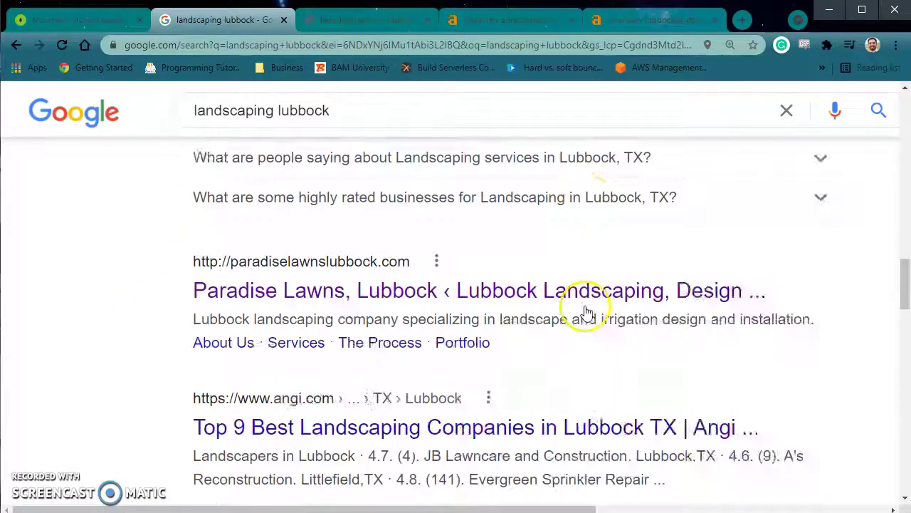
{"action": "scroll", "coordinate": [298, 298], "scroll_direction": "up", "scroll_amount": 4}
{"action": "left_click_drag", "start_coordinate": [206, 215], "coordinate": [764, 310]}
{"action": "left_click", "coordinate": [148, 332]}
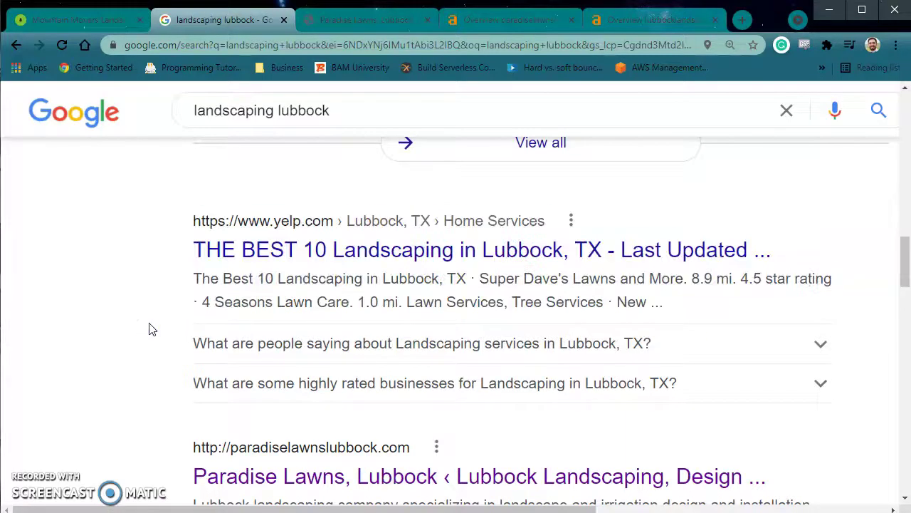
{"action": "scroll", "coordinate": [149, 329], "scroll_direction": "down", "scroll_amount": 2}
{"action": "scroll", "coordinate": [149, 329], "scroll_direction": "up", "scroll_amount": 2}
{"action": "scroll", "coordinate": [149, 329], "scroll_direction": "down", "scroll_amount": 3}
{"action": "left_click_drag", "start_coordinate": [171, 291], "coordinate": [669, 340]}
{"action": "left_click", "coordinate": [669, 341]}
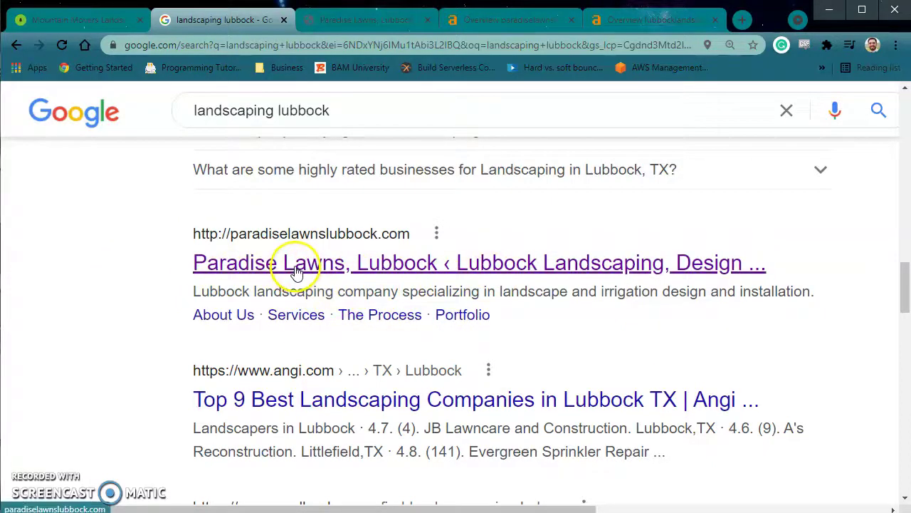
Browse the Paradise Lawns homepage down to the service cards and back up
{"action": "left_click", "coordinate": [358, 22]}
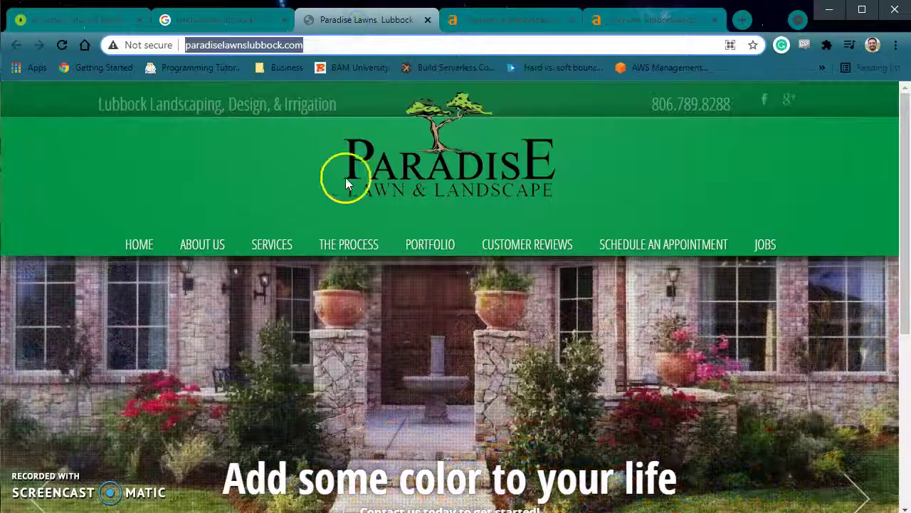
{"action": "scroll", "coordinate": [395, 312], "scroll_direction": "down", "scroll_amount": 4}
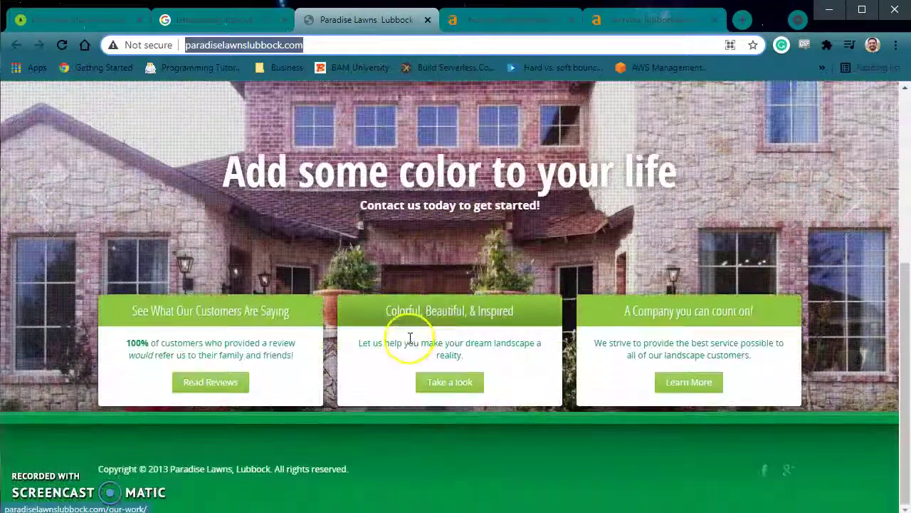
{"action": "scroll", "coordinate": [410, 339], "scroll_direction": "up", "scroll_amount": 5}
{"action": "scroll", "coordinate": [411, 345], "scroll_direction": "down", "scroll_amount": 4}
{"action": "scroll", "coordinate": [412, 356], "scroll_direction": "up", "scroll_amount": 4}
{"action": "scroll", "coordinate": [412, 356], "scroll_direction": "down", "scroll_amount": 4}
{"action": "scroll", "coordinate": [412, 363], "scroll_direction": "up", "scroll_amount": 2}
{"action": "scroll", "coordinate": [413, 361], "scroll_direction": "up", "scroll_amount": 2}
{"action": "scroll", "coordinate": [413, 362], "scroll_direction": "down", "scroll_amount": 4}
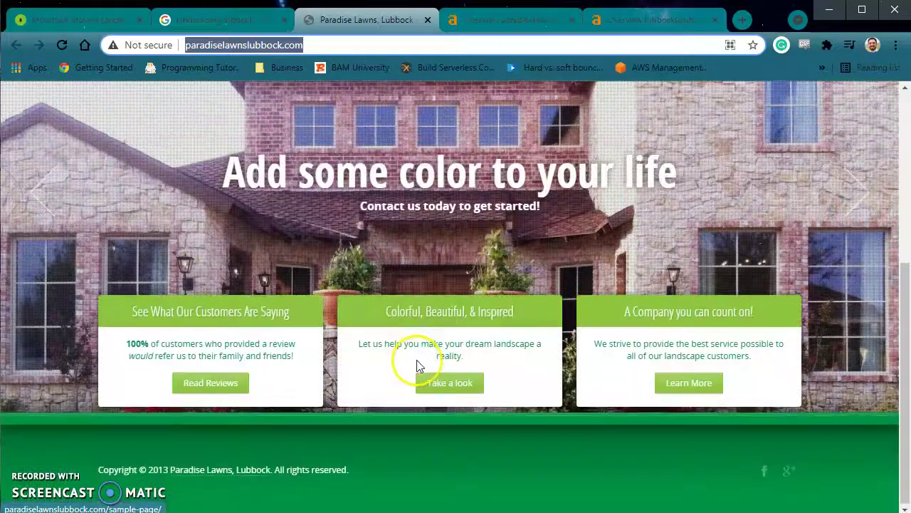
{"action": "scroll", "coordinate": [417, 360], "scroll_direction": "up", "scroll_amount": 4}
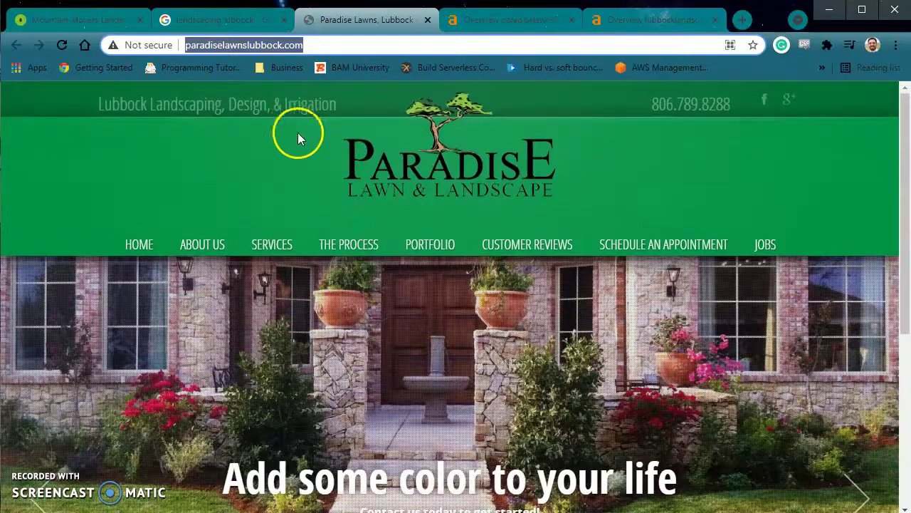
{"action": "left_click", "coordinate": [61, 19]}
{"action": "scroll", "coordinate": [445, 335], "scroll_direction": "down", "scroll_amount": 8}
{"action": "scroll", "coordinate": [459, 363], "scroll_direction": "down", "scroll_amount": 10}
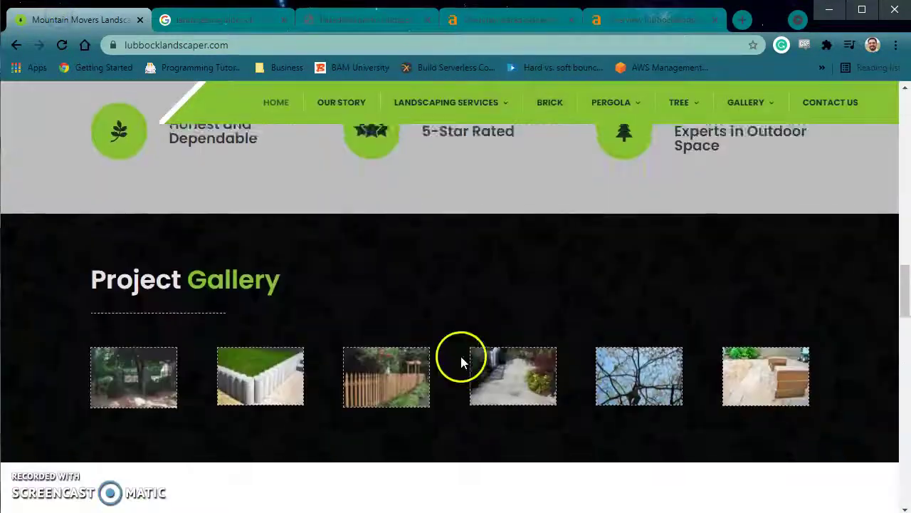
{"action": "scroll", "coordinate": [474, 391], "scroll_direction": "down", "scroll_amount": 10}
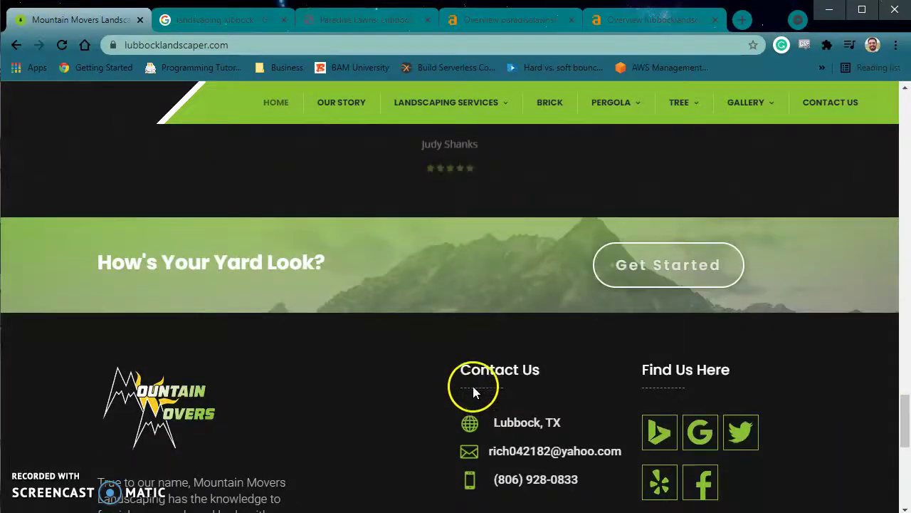
{"action": "scroll", "coordinate": [413, 385], "scroll_direction": "up", "scroll_amount": 4}
{"action": "scroll", "coordinate": [411, 373], "scroll_direction": "up", "scroll_amount": 10}
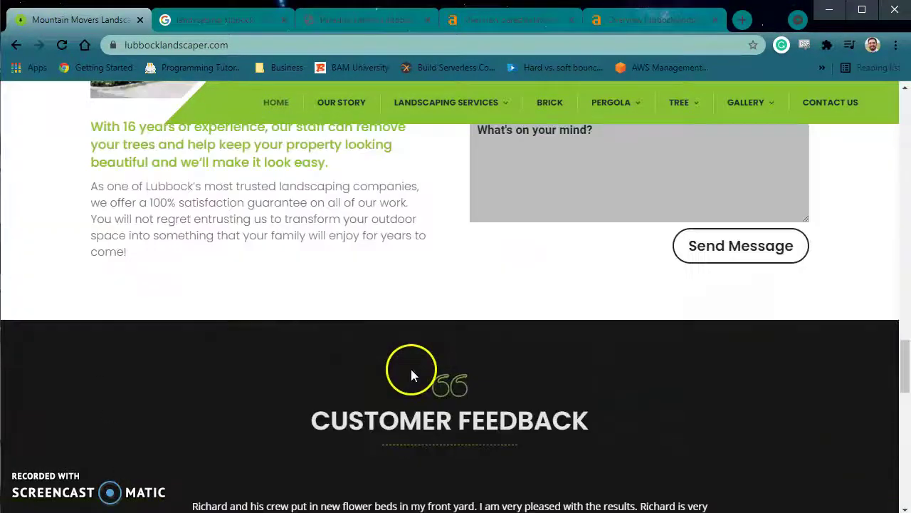
{"action": "left_click", "coordinate": [227, 19]}
{"action": "left_click_drag", "start_coordinate": [340, 113], "coordinate": [53, 143]}
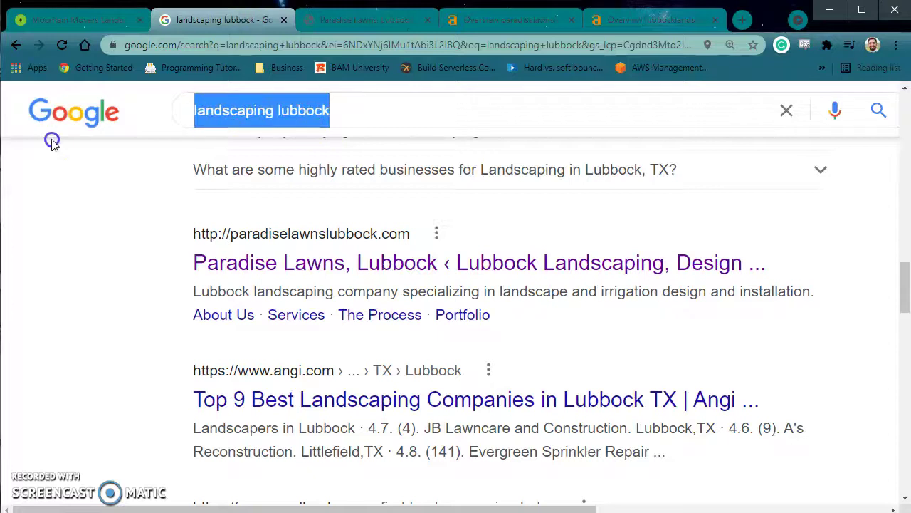
{"action": "left_click", "coordinate": [64, 19]}
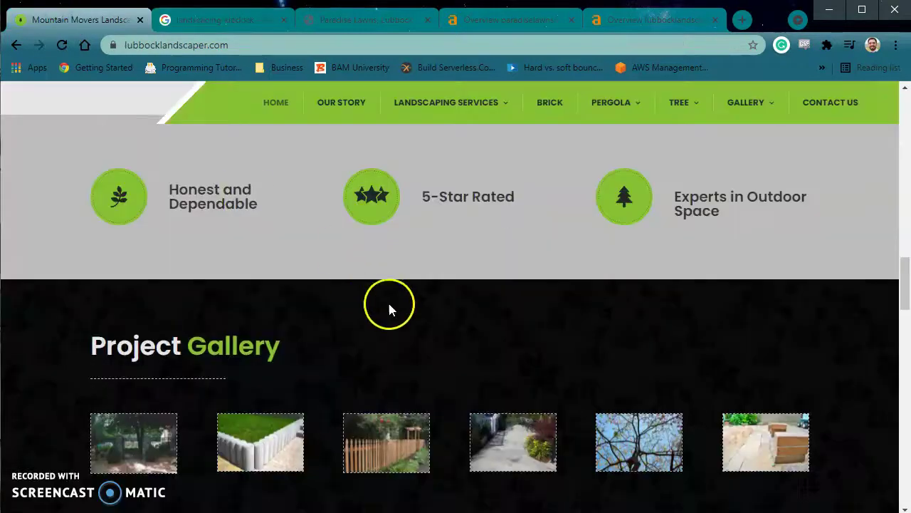
{"action": "scroll", "coordinate": [395, 320], "scroll_direction": "down", "scroll_amount": 5}
{"action": "scroll", "coordinate": [402, 332], "scroll_direction": "up", "scroll_amount": 5}
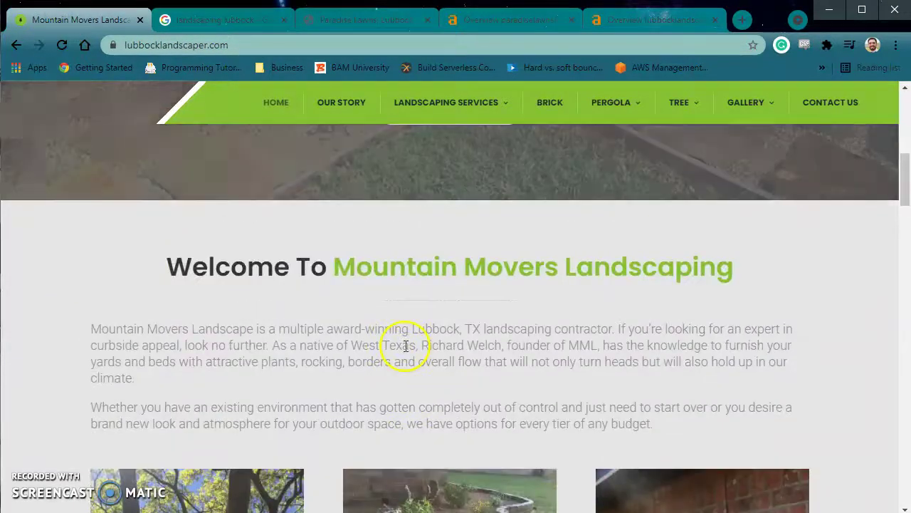
{"action": "scroll", "coordinate": [407, 352], "scroll_direction": "up", "scroll_amount": 6}
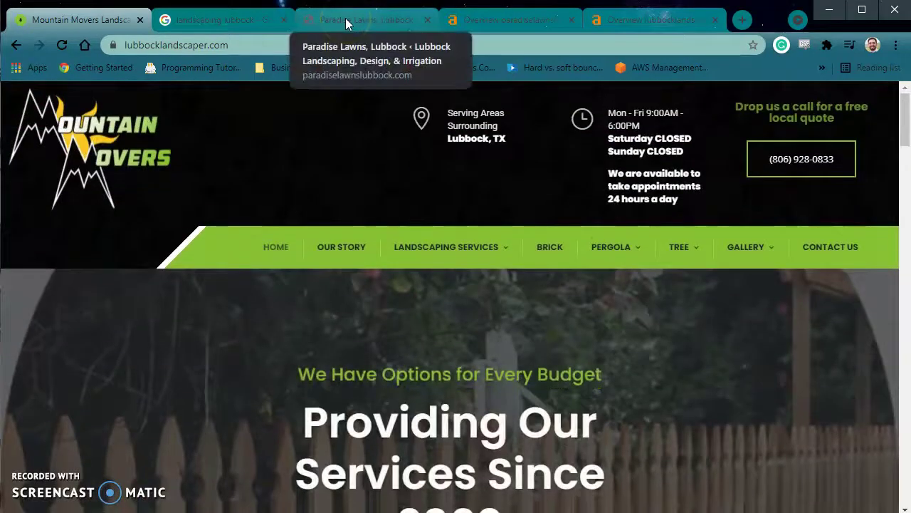
{"action": "left_click", "coordinate": [347, 22]}
{"action": "scroll", "coordinate": [392, 316], "scroll_direction": "down", "scroll_amount": 4}
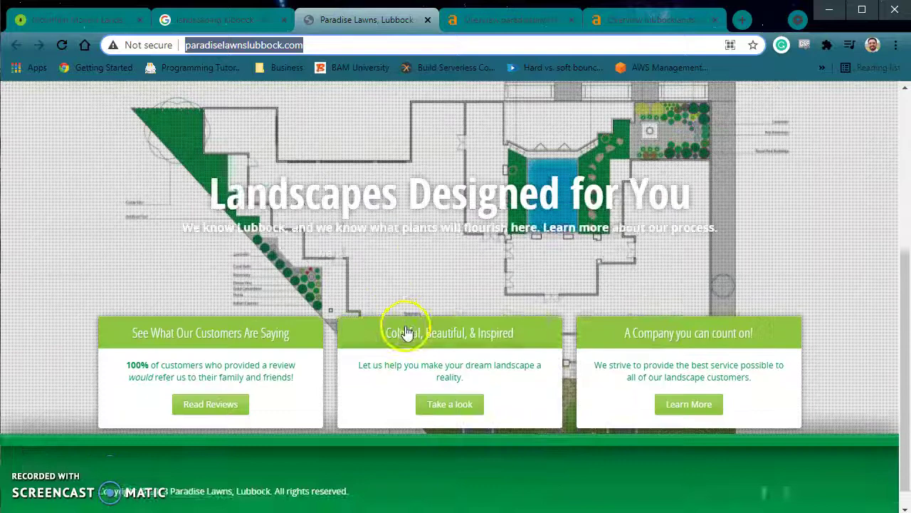
{"action": "scroll", "coordinate": [406, 332], "scroll_direction": "up", "scroll_amount": 4}
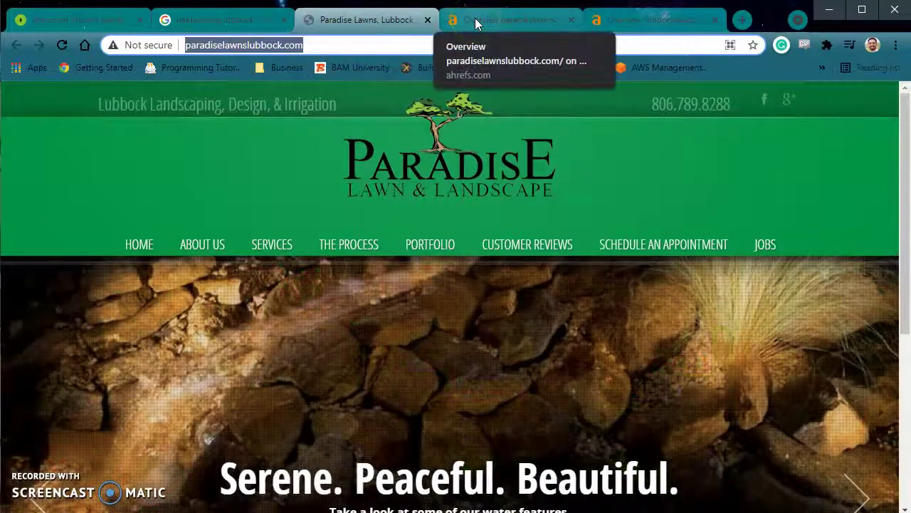
Open the Ahrefs overview for paradiselawnslubbock.com and highlight its UR score of 8
{"action": "left_click", "coordinate": [476, 22]}
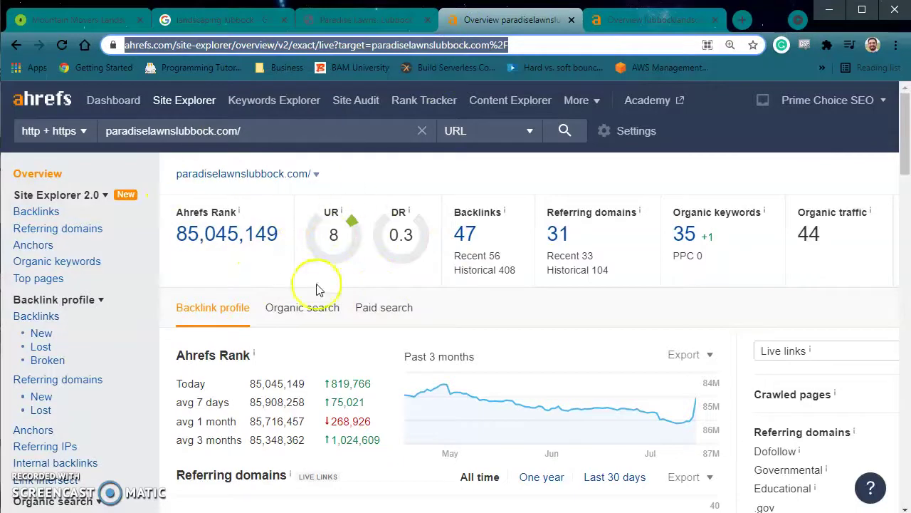
{"action": "left_click_drag", "start_coordinate": [323, 215], "coordinate": [604, 321]}
{"action": "left_click", "coordinate": [742, 306]}
{"action": "left_click", "coordinate": [340, 230]}
{"action": "left_click", "coordinate": [390, 209]}
Highlight the 47 backlinks, 31 referring domains and traffic figures
{"action": "left_click_drag", "start_coordinate": [450, 205], "coordinate": [473, 241]}
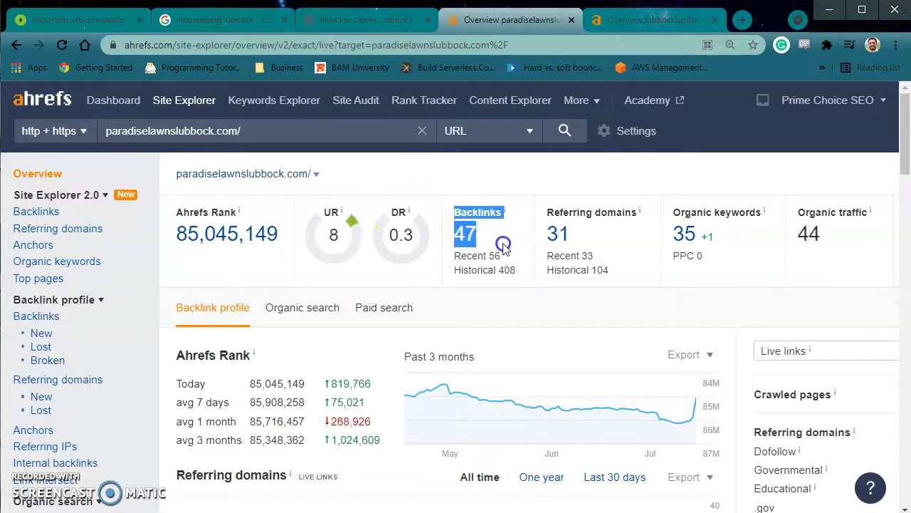
{"action": "left_click_drag", "start_coordinate": [539, 197], "coordinate": [620, 254]}
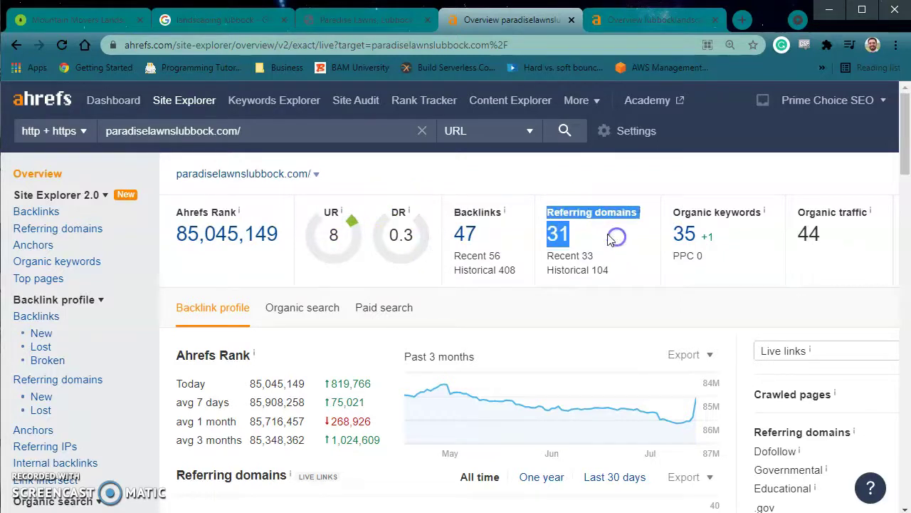
{"action": "left_click", "coordinate": [511, 178]}
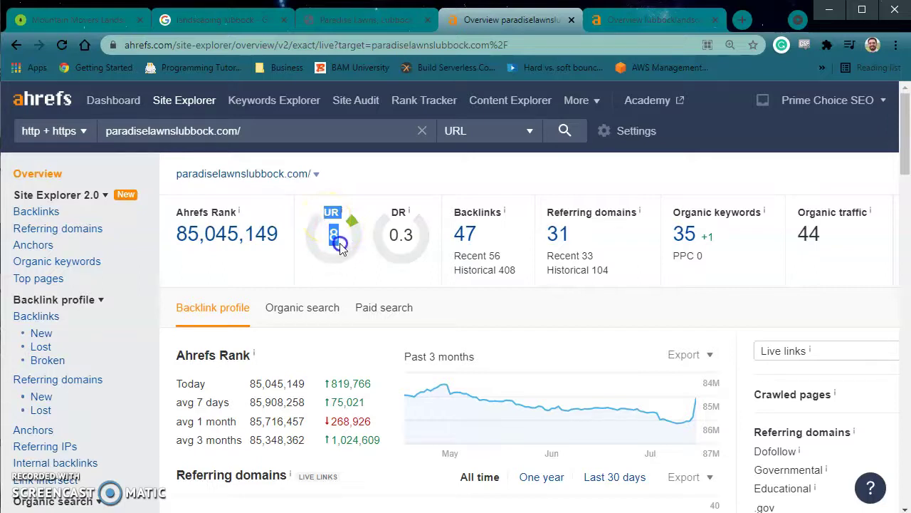
{"action": "left_click", "coordinate": [379, 265]}
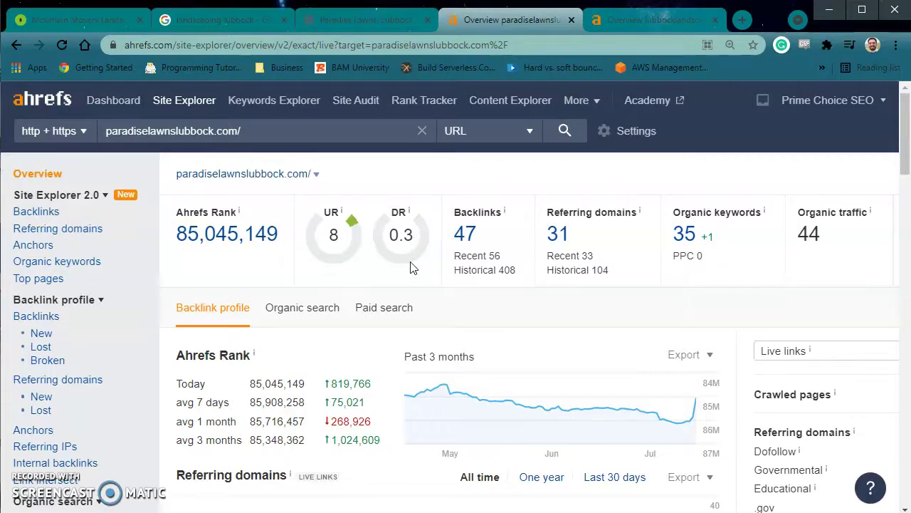
{"action": "left_click_drag", "start_coordinate": [335, 203], "coordinate": [426, 271]}
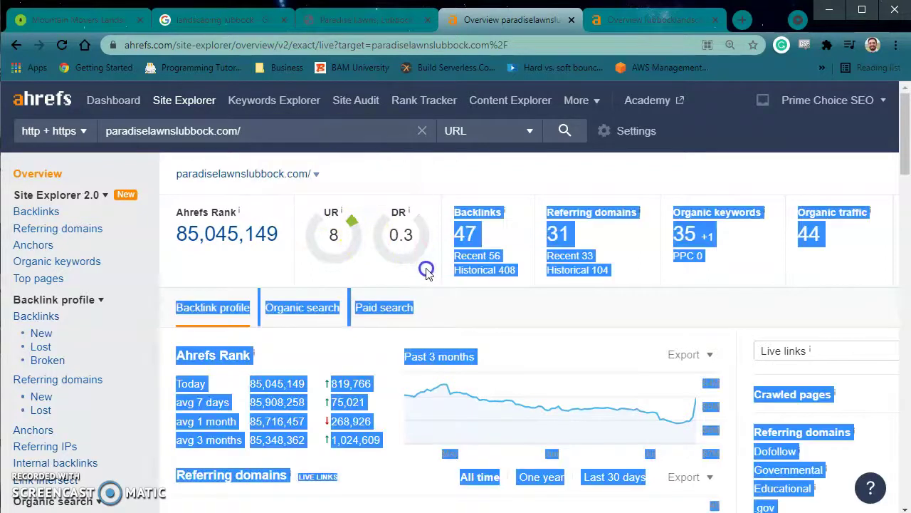
{"action": "left_click", "coordinate": [211, 19]}
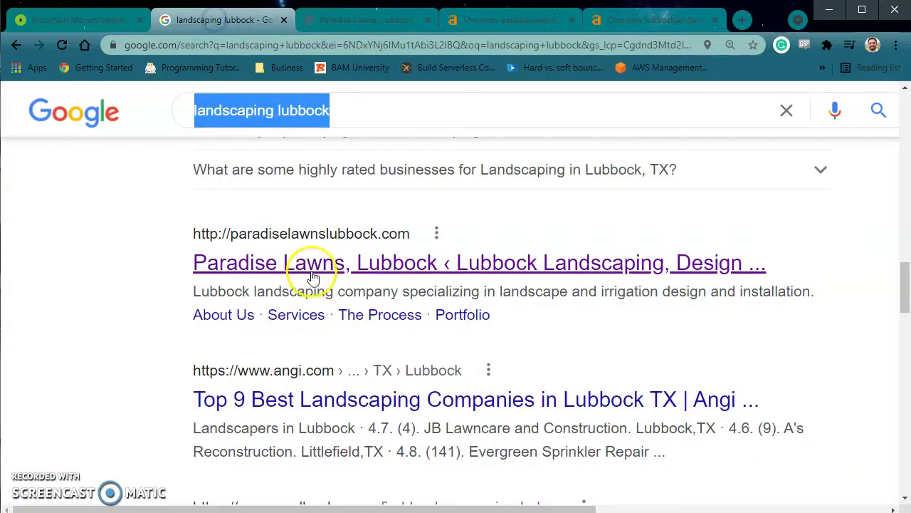
{"action": "scroll", "coordinate": [495, 361], "scroll_direction": "up", "scroll_amount": 2}
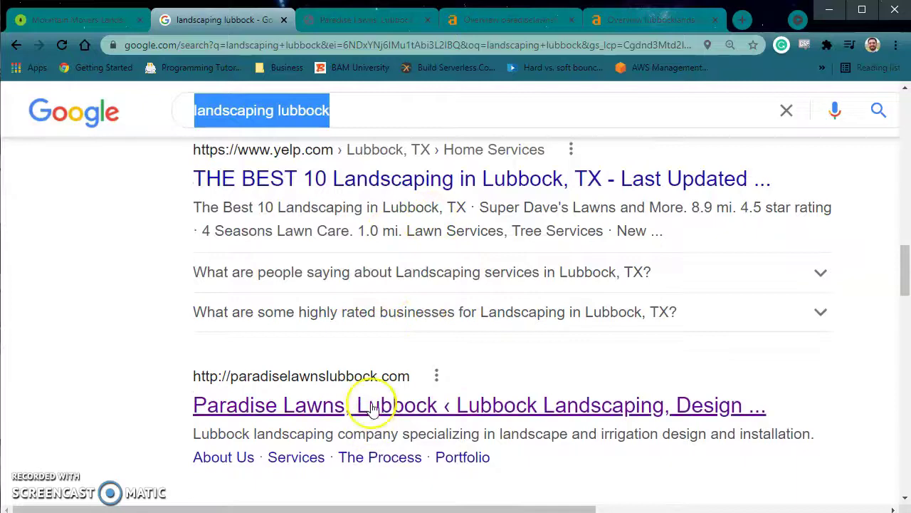
{"action": "scroll", "coordinate": [373, 403], "scroll_direction": "down", "scroll_amount": 2}
{"action": "left_click", "coordinate": [367, 19]}
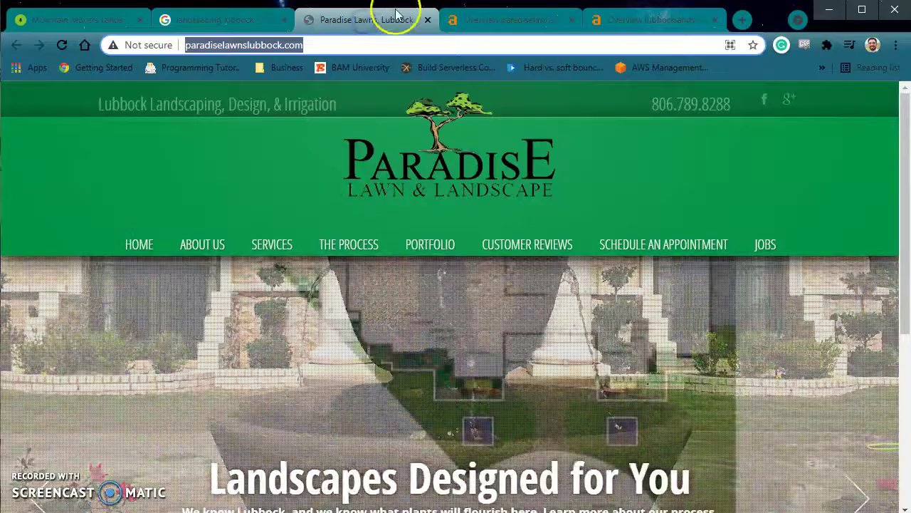
{"action": "left_click", "coordinate": [489, 21]}
{"action": "left_click_drag", "start_coordinate": [326, 206], "coordinate": [427, 245]}
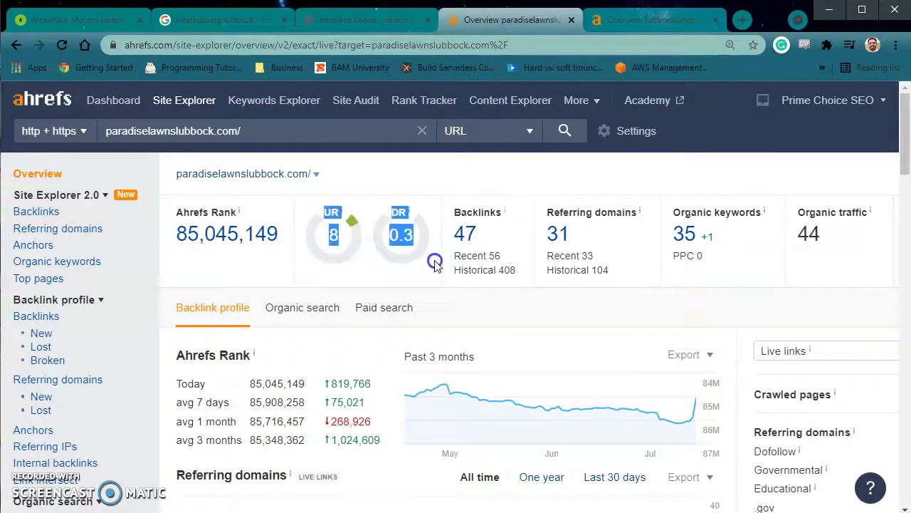
{"action": "left_click", "coordinate": [430, 265]}
{"action": "left_click_drag", "start_coordinate": [461, 208], "coordinate": [427, 212]}
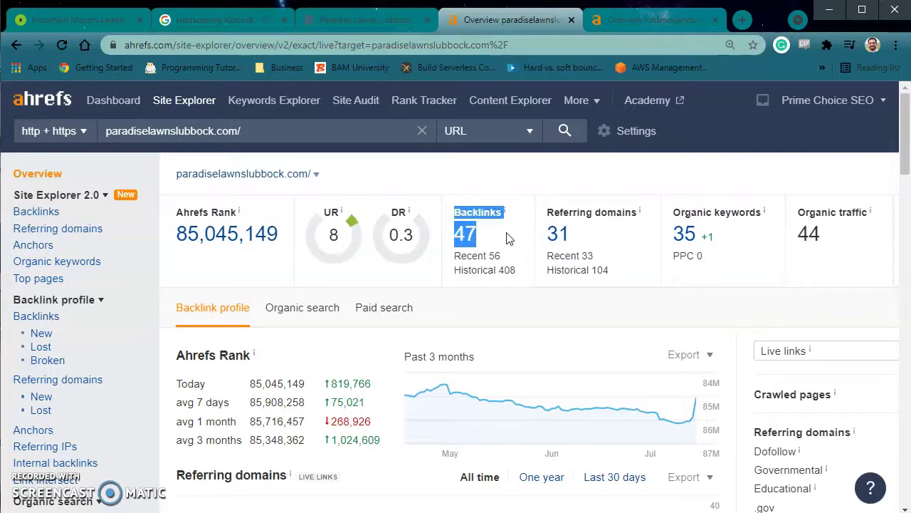
{"action": "left_click", "coordinate": [91, 24]}
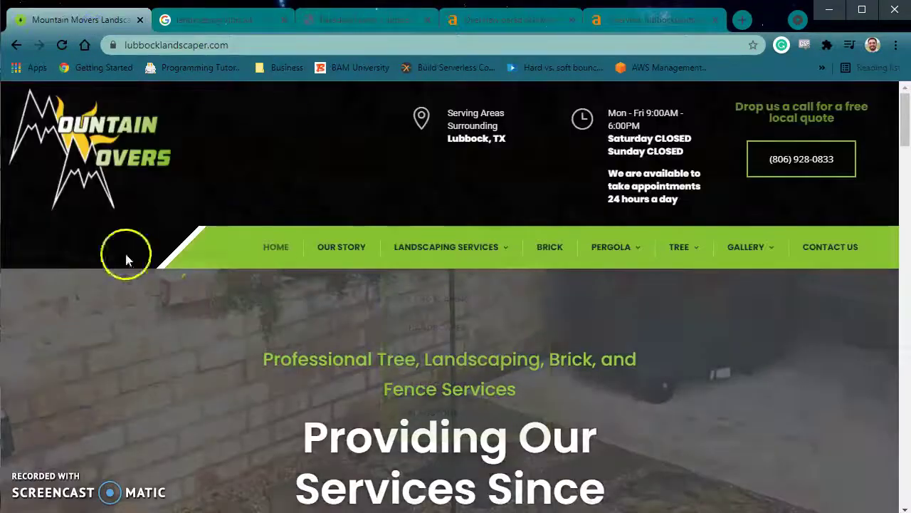
{"action": "mouse_move", "coordinate": [446, 247]}
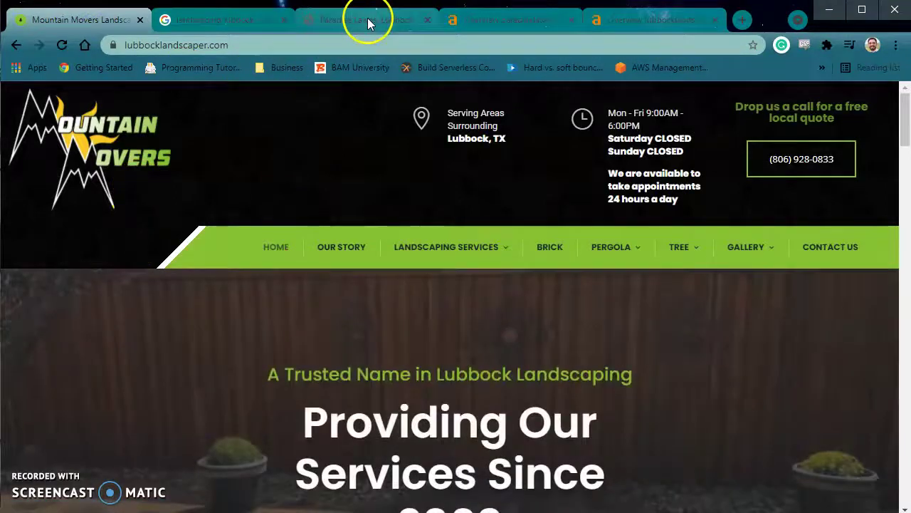
{"action": "left_click", "coordinate": [367, 20]}
{"action": "left_click", "coordinate": [529, 23]}
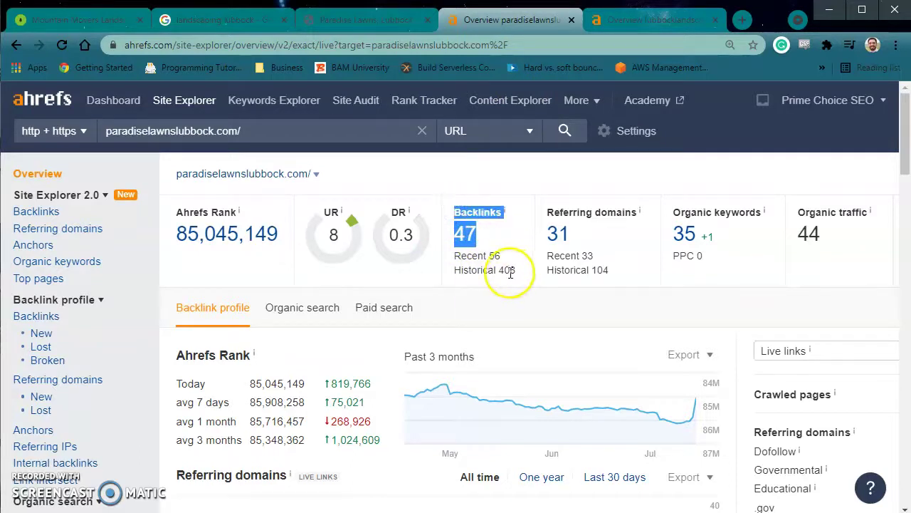
{"action": "left_click_drag", "start_coordinate": [599, 248], "coordinate": [540, 212]}
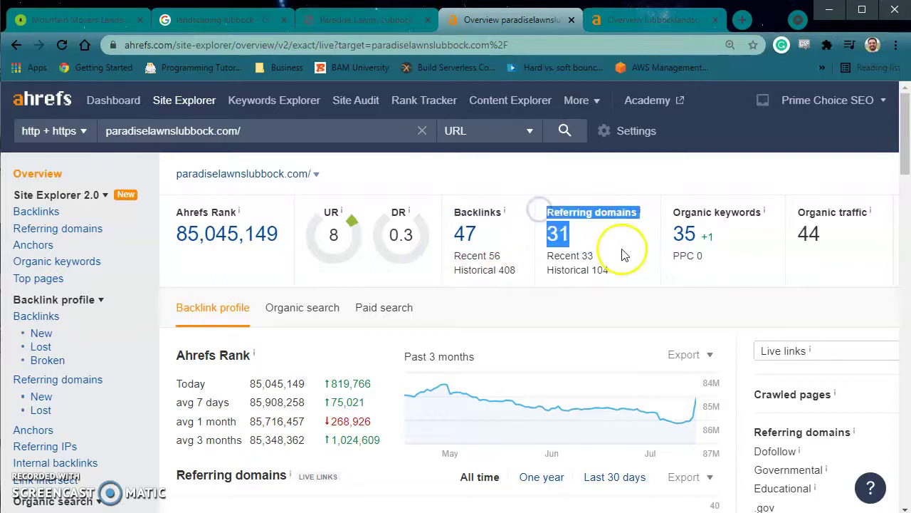
{"action": "left_click", "coordinate": [622, 253]}
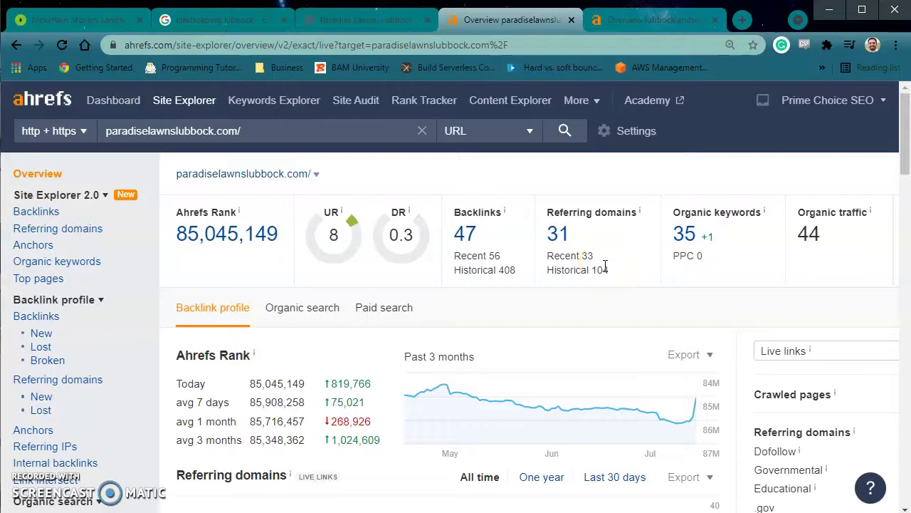
Open the Organic Keywords report from the overview's count of 35 organic keywords
{"action": "left_click_drag", "start_coordinate": [674, 211], "coordinate": [772, 270]}
{"action": "left_click", "coordinate": [685, 239]}
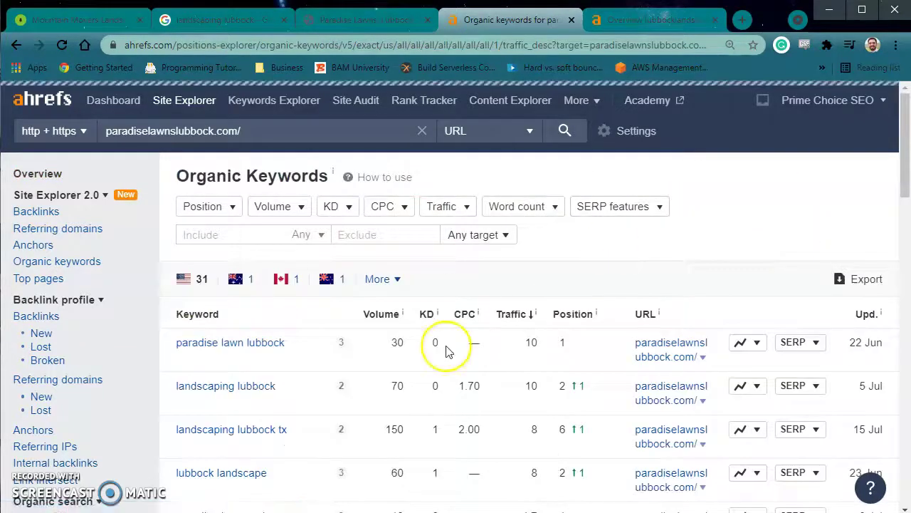
{"action": "scroll", "coordinate": [447, 349], "scroll_direction": "down", "scroll_amount": 2}
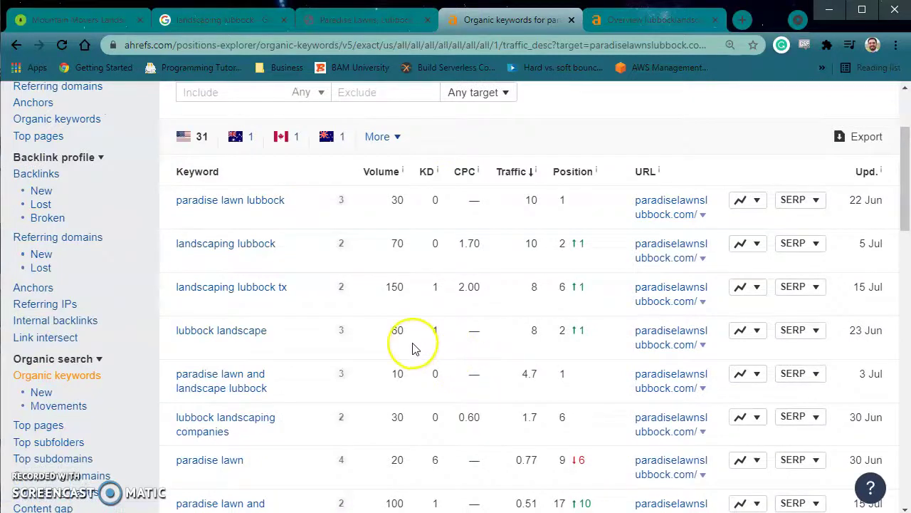
{"action": "scroll", "coordinate": [411, 347], "scroll_direction": "up", "scroll_amount": 1}
{"action": "scroll", "coordinate": [411, 348], "scroll_direction": "down", "scroll_amount": 1}
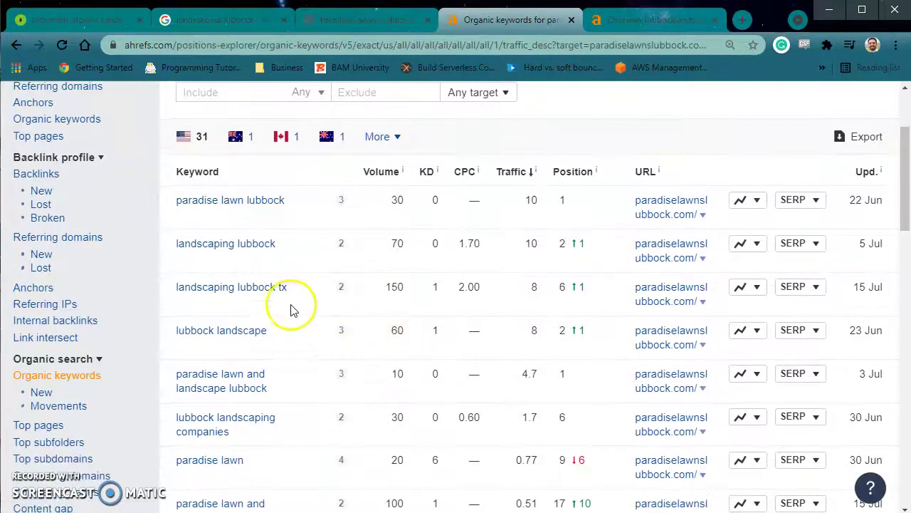
Review the top keyword rows: the first keyword's difficulty, 70 volume and position 1
{"action": "left_click_drag", "start_coordinate": [160, 204], "coordinate": [639, 249]}
{"action": "left_click", "coordinate": [310, 221]}
{"action": "left_click_drag", "start_coordinate": [308, 209], "coordinate": [535, 201]}
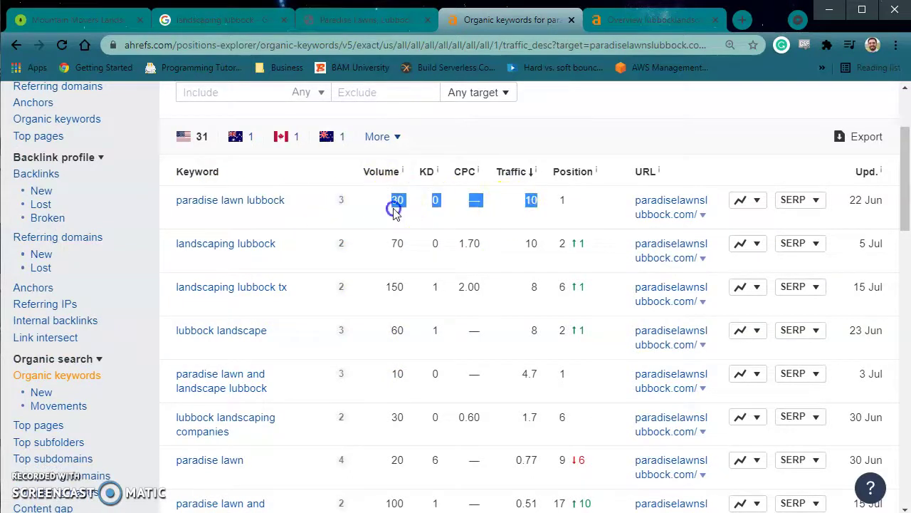
{"action": "left_click", "coordinate": [576, 205]}
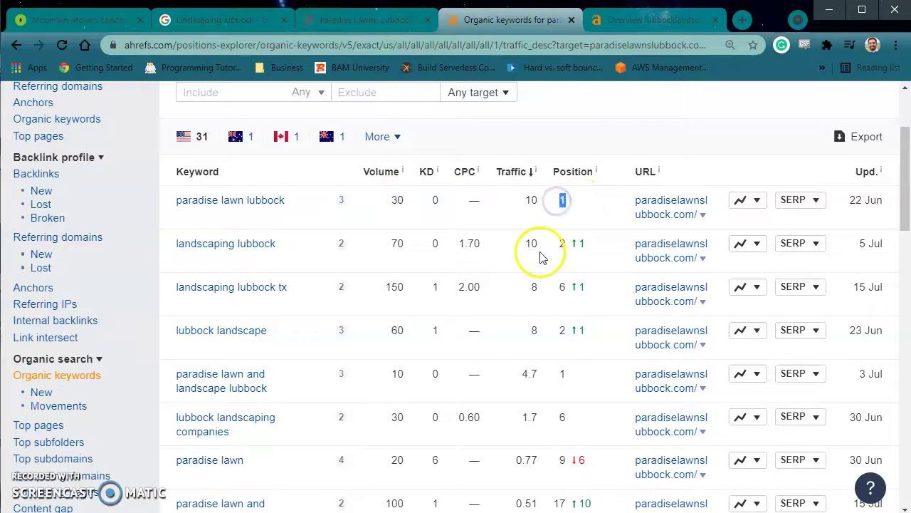
{"action": "scroll", "coordinate": [536, 254], "scroll_direction": "down", "scroll_amount": 1}
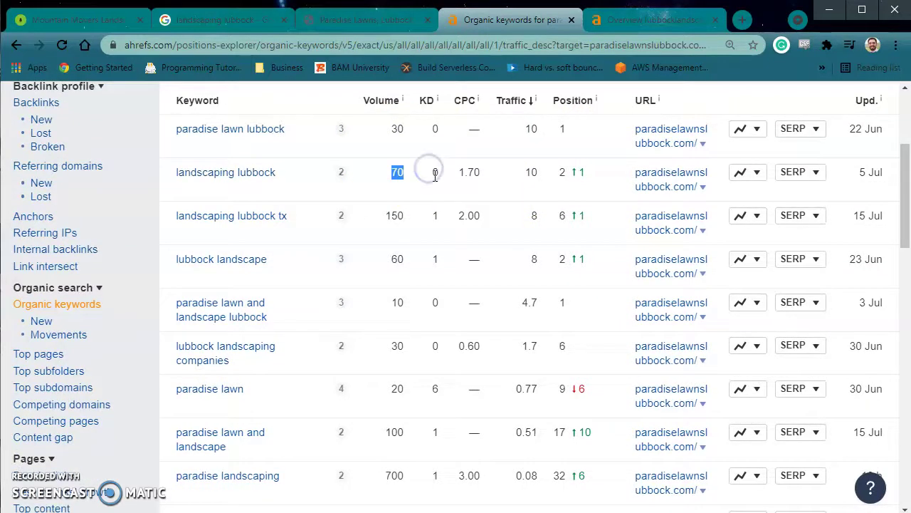
{"action": "scroll", "coordinate": [363, 264], "scroll_direction": "up", "scroll_amount": 1}
{"action": "left_click", "coordinate": [382, 196]}
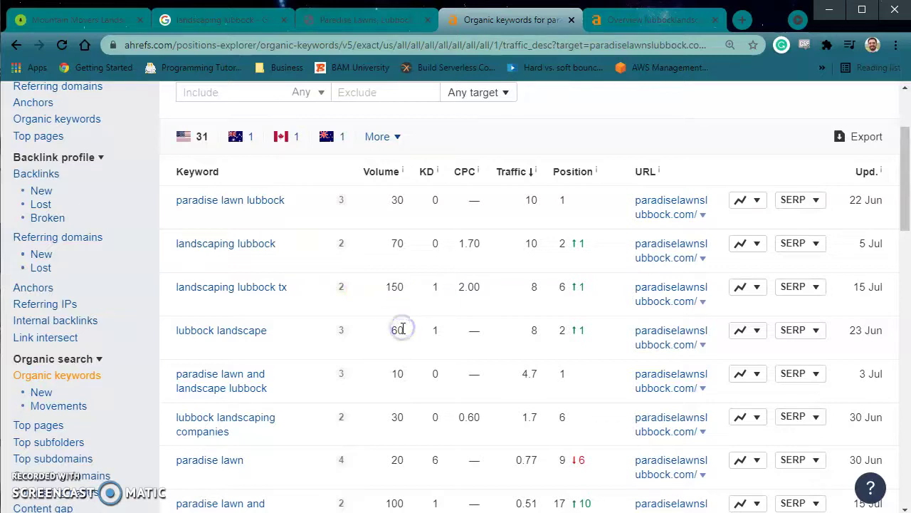
Highlight 'landscaping lubbock tx' with its 150 volume and ranking position 6
{"action": "left_click_drag", "start_coordinate": [169, 288], "coordinate": [624, 291]}
{"action": "left_click", "coordinate": [445, 330]}
{"action": "double_click", "coordinate": [410, 288]}
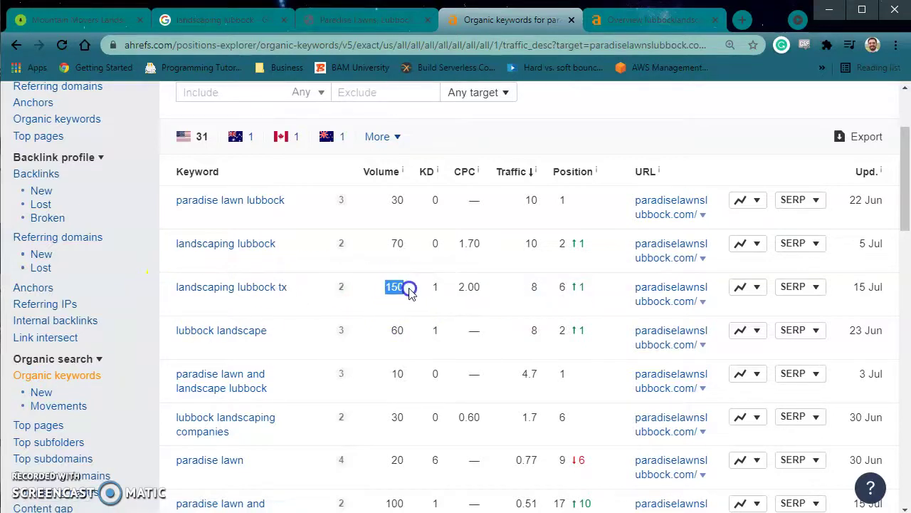
{"action": "double_click", "coordinate": [560, 286]}
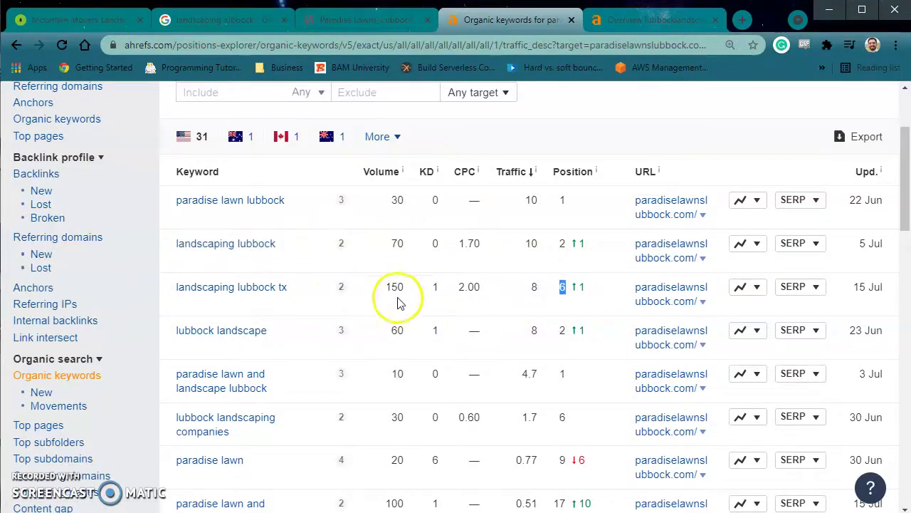
Check the 'landscaping lubbock' query on the Google results tab
{"action": "left_click", "coordinate": [184, 19]}
{"action": "scroll", "coordinate": [385, 249], "scroll_direction": "up", "scroll_amount": 10}
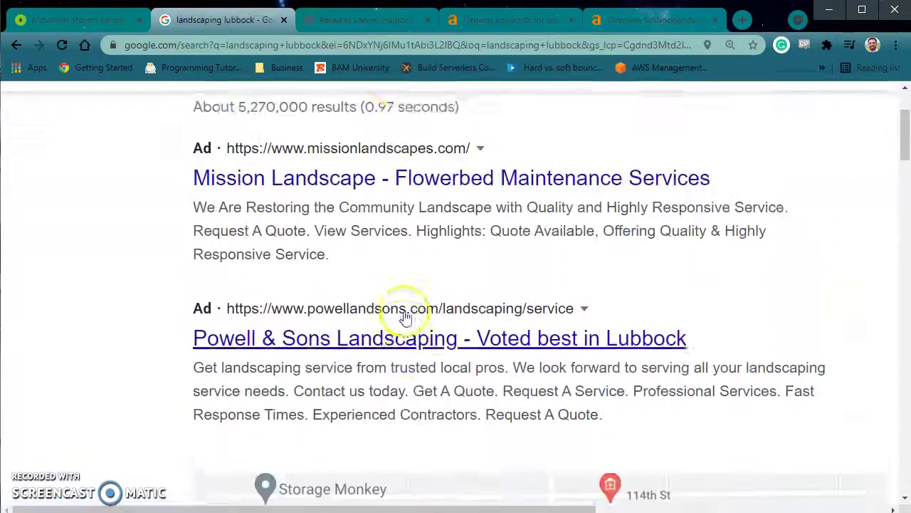
{"action": "scroll", "coordinate": [404, 316], "scroll_direction": "up", "scroll_amount": 5}
{"action": "triple_click", "coordinate": [403, 136]}
{"action": "left_click_drag", "start_coordinate": [403, 136], "coordinate": [62, 127]}
Compare keyword volumes: landscaping lubbock 70, landscaping lubbock tx 150, lubbock landscape 60, lubbock landscaping companies 30
{"action": "left_click", "coordinate": [494, 21]}
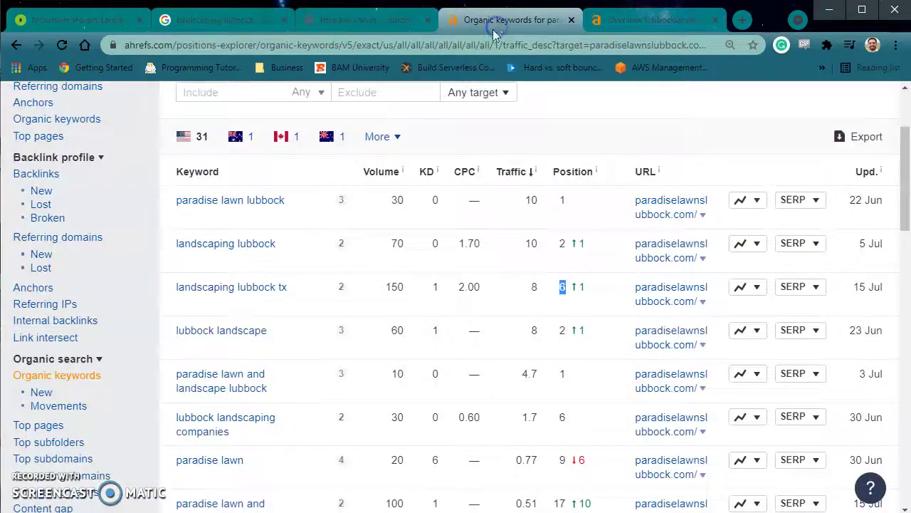
{"action": "double_click", "coordinate": [413, 249]}
{"action": "left_click", "coordinate": [394, 291]}
{"action": "left_click", "coordinate": [388, 286]}
{"action": "scroll", "coordinate": [406, 313], "scroll_direction": "down", "scroll_amount": 3}
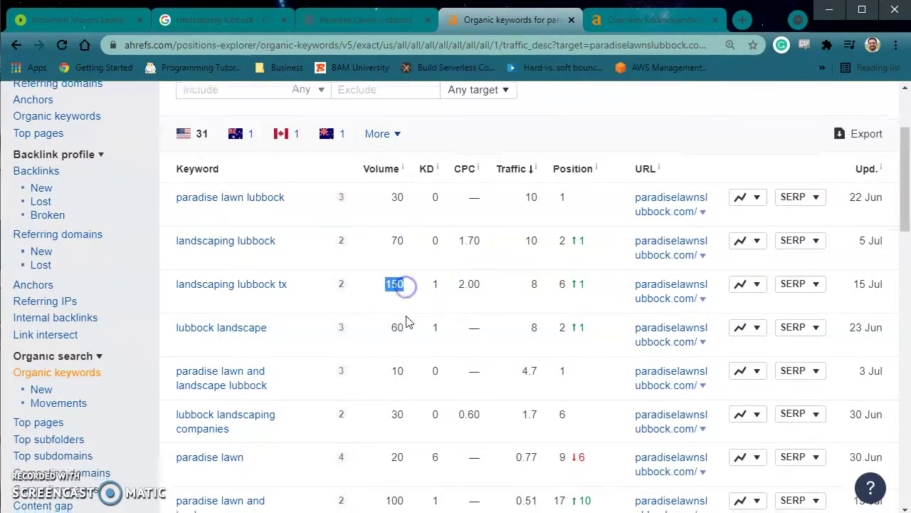
{"action": "left_click", "coordinate": [388, 121]}
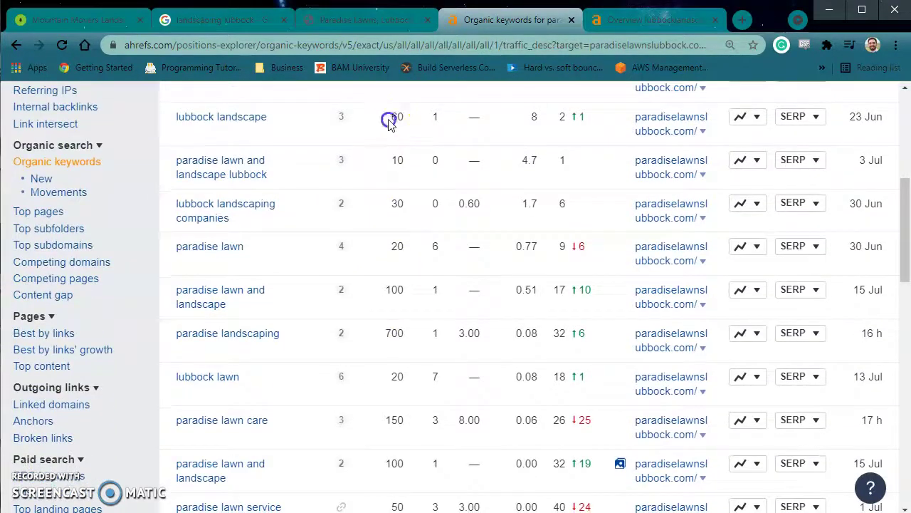
{"action": "scroll", "coordinate": [421, 186], "scroll_direction": "down", "scroll_amount": 1}
{"action": "double_click", "coordinate": [410, 139]}
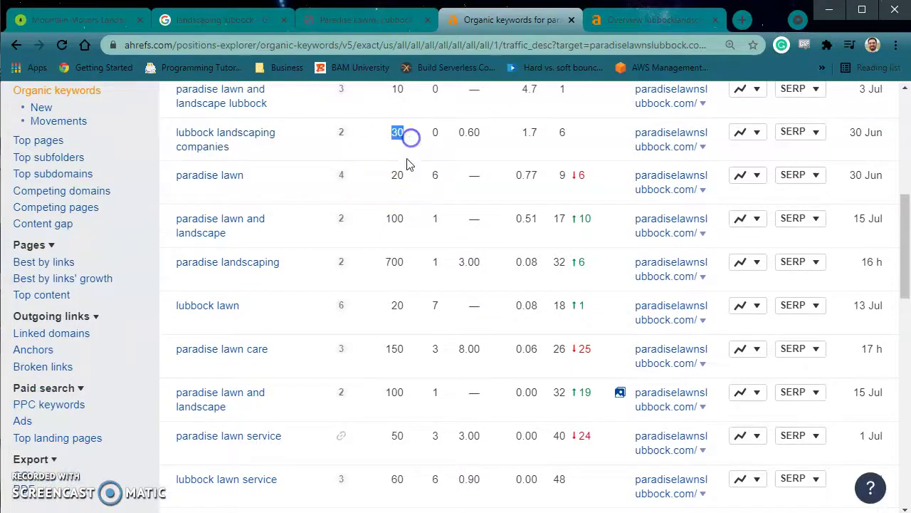
{"action": "scroll", "coordinate": [491, 235], "scroll_direction": "down", "scroll_amount": 1}
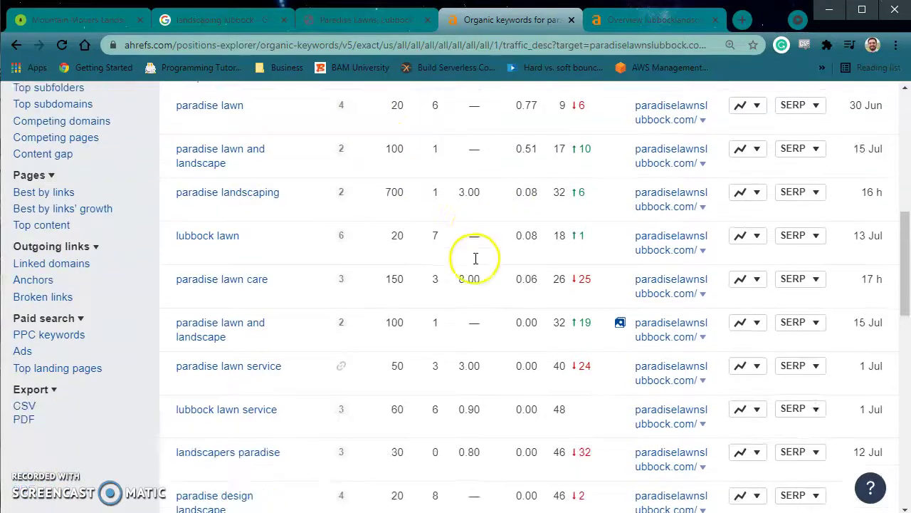
Highlight the keyword 'paradise lawn and landscape' in the report
{"action": "left_click_drag", "start_coordinate": [267, 176], "coordinate": [179, 145]}
{"action": "left_click", "coordinate": [277, 165]}
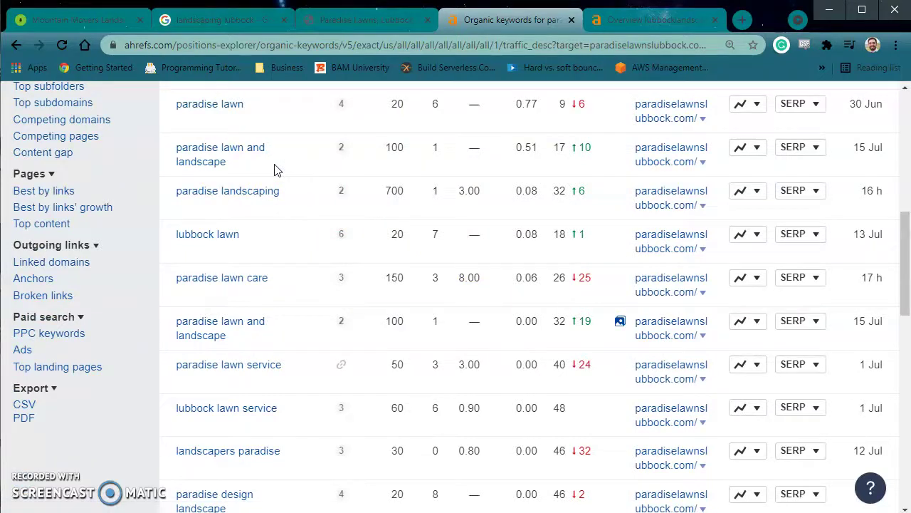
{"action": "left_click_drag", "start_coordinate": [258, 158], "coordinate": [191, 151]}
{"action": "left_click", "coordinate": [300, 169]}
{"action": "scroll", "coordinate": [433, 310], "scroll_direction": "up", "scroll_amount": 5}
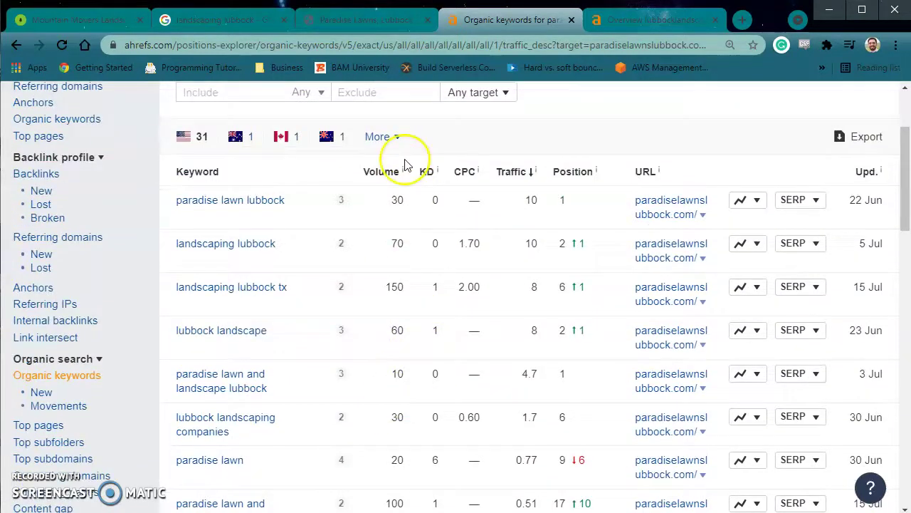
{"action": "scroll", "coordinate": [508, 240], "scroll_direction": "down", "scroll_amount": 7}
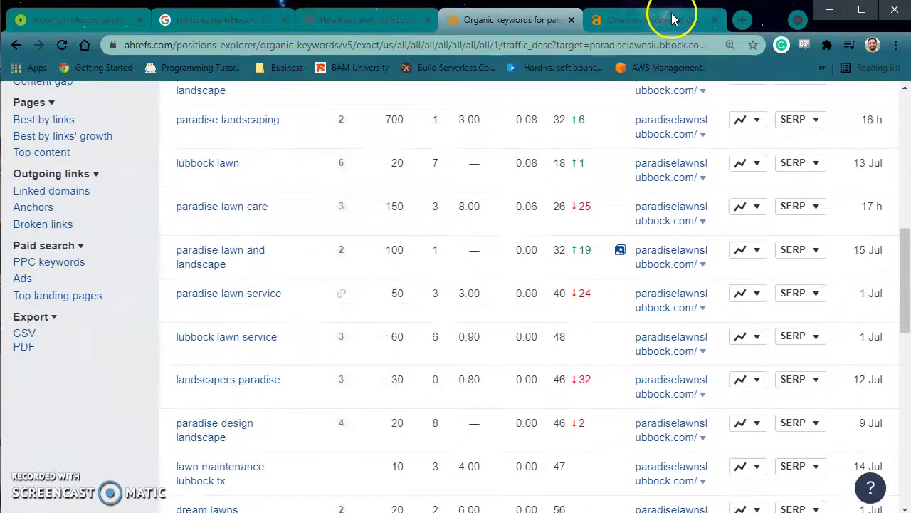
View lubbocklandscaper.com's single organic keyword, 'tree service lubbock tx', then return to its overview
{"action": "left_click", "coordinate": [669, 20]}
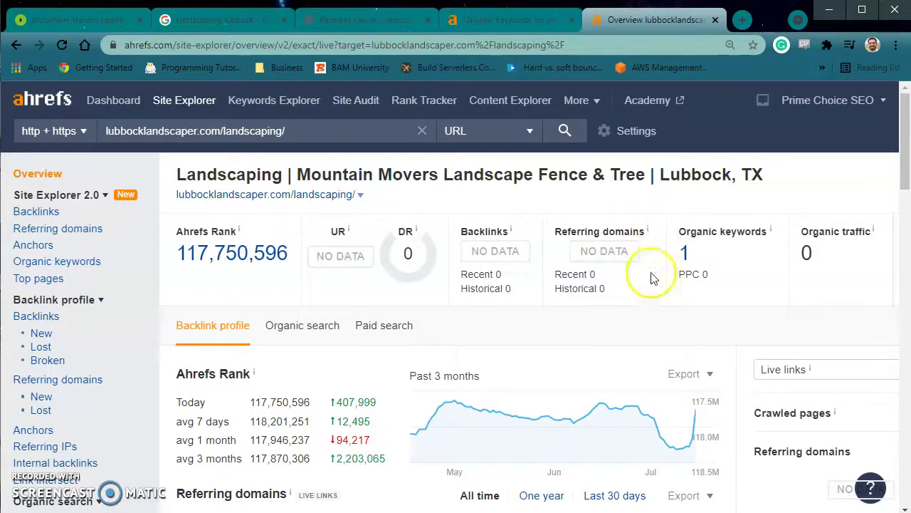
{"action": "left_click", "coordinate": [684, 253]}
{"action": "left_click_drag", "start_coordinate": [307, 361], "coordinate": [163, 342]}
{"action": "left_click", "coordinate": [227, 369]}
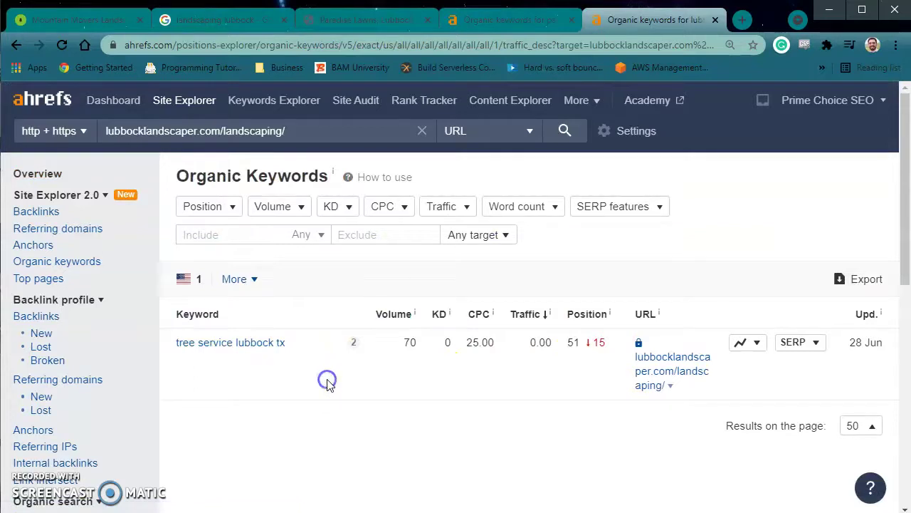
{"action": "left_click_drag", "start_coordinate": [580, 364], "coordinate": [397, 349]}
{"action": "left_click", "coordinate": [396, 350]}
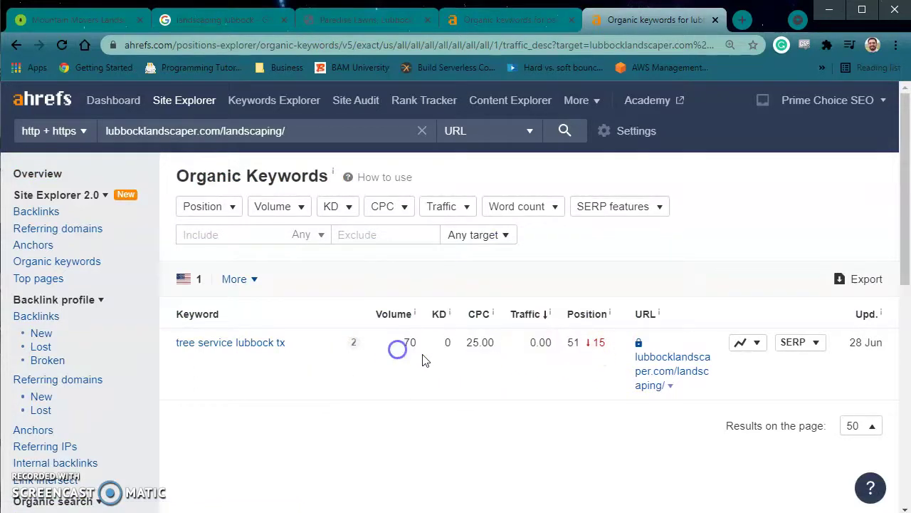
{"action": "left_click", "coordinate": [18, 50]}
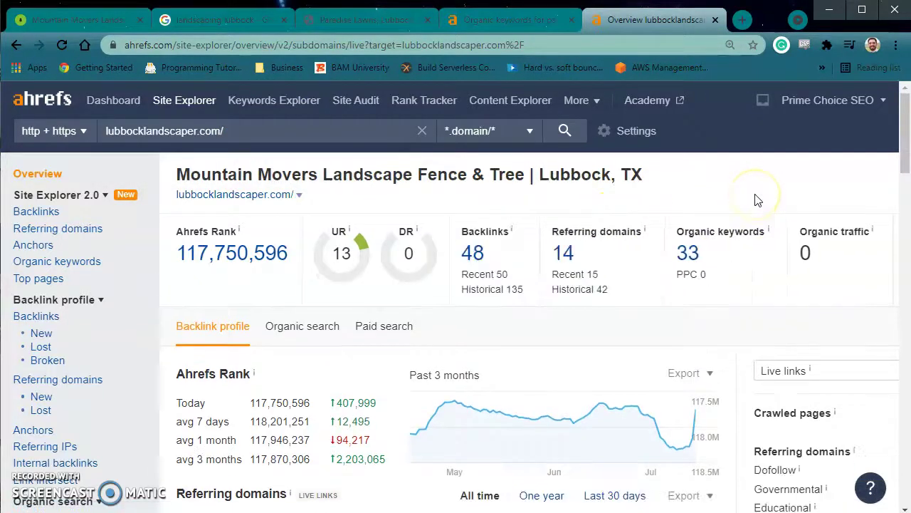
{"action": "left_click_drag", "start_coordinate": [673, 228], "coordinate": [733, 274]}
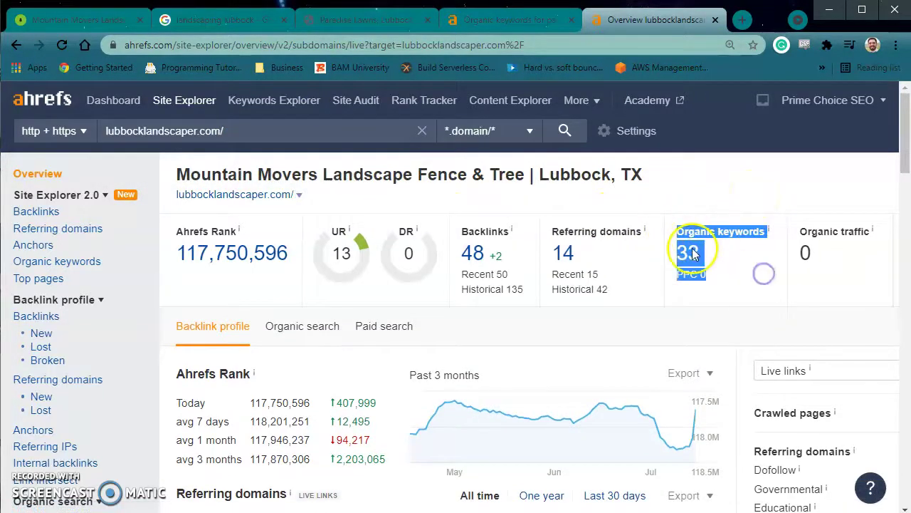
{"action": "left_click", "coordinate": [731, 270]}
{"action": "double_click", "coordinate": [342, 253]}
{"action": "left_click", "coordinate": [399, 219]}
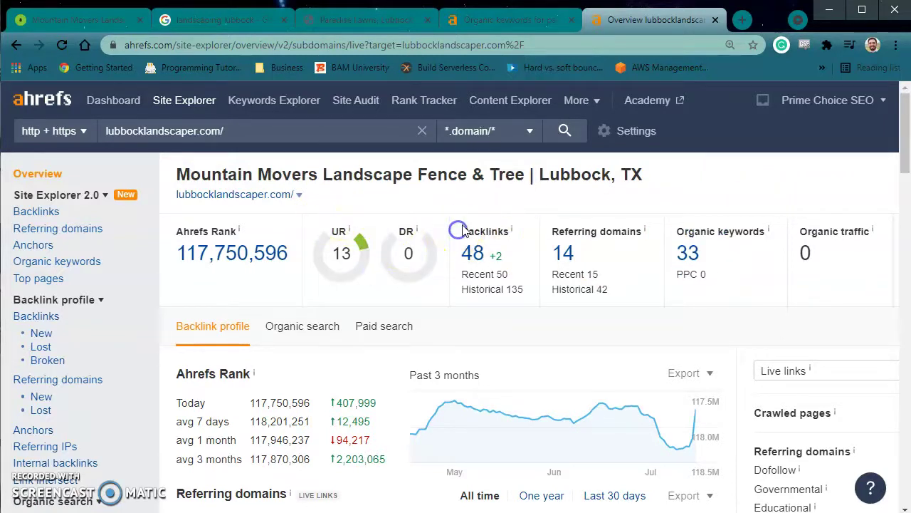
{"action": "left_click_drag", "start_coordinate": [463, 231], "coordinate": [514, 267]}
{"action": "left_click", "coordinate": [518, 257]}
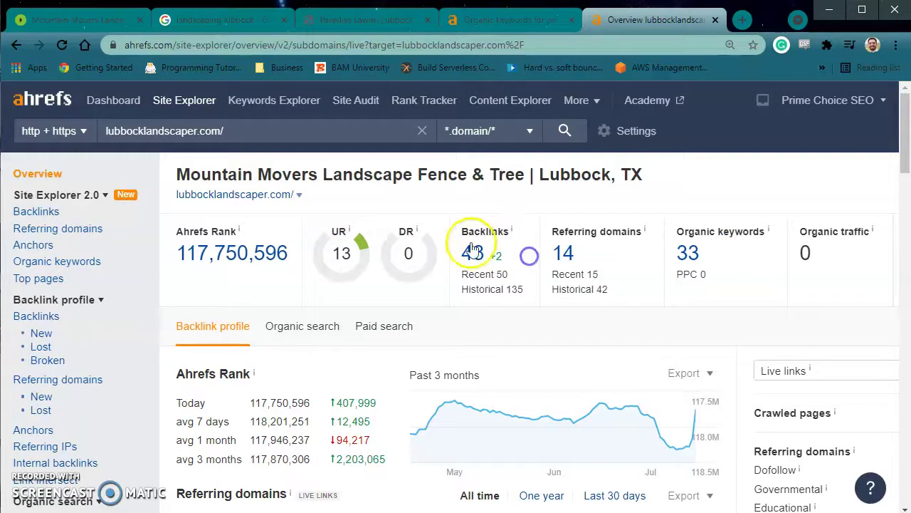
{"action": "mouse_move", "coordinate": [509, 239]}
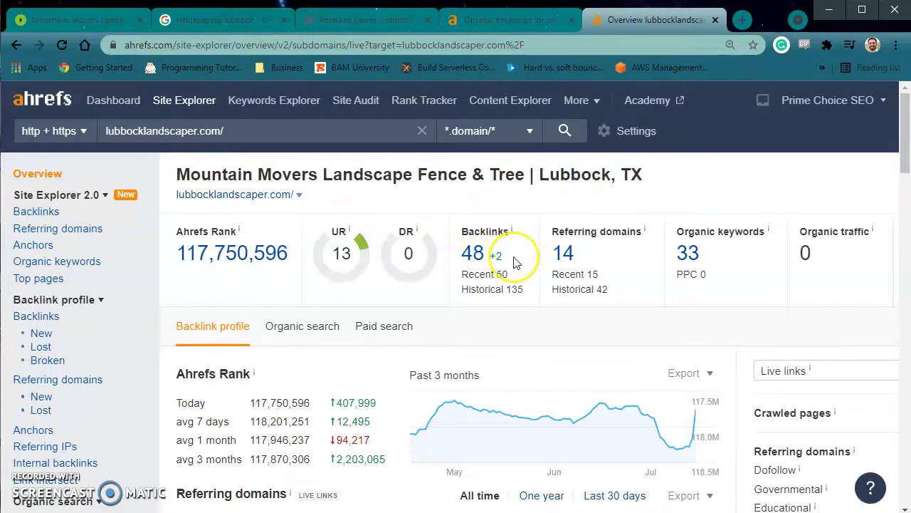
{"action": "left_click_drag", "start_coordinate": [462, 230], "coordinate": [515, 263]}
{"action": "left_click", "coordinate": [521, 263]}
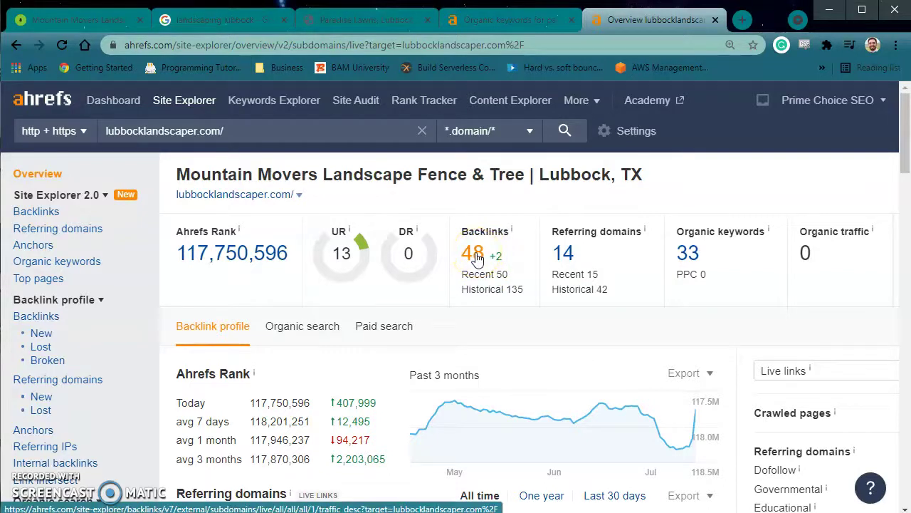
{"action": "left_click", "coordinate": [525, 258]}
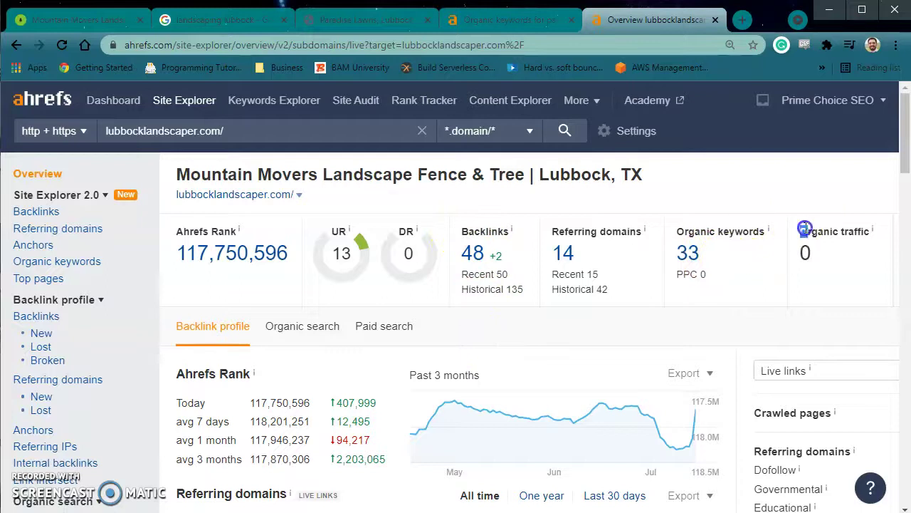
{"action": "left_click_drag", "start_coordinate": [801, 227], "coordinate": [848, 258]}
{"action": "left_click", "coordinate": [776, 299]}
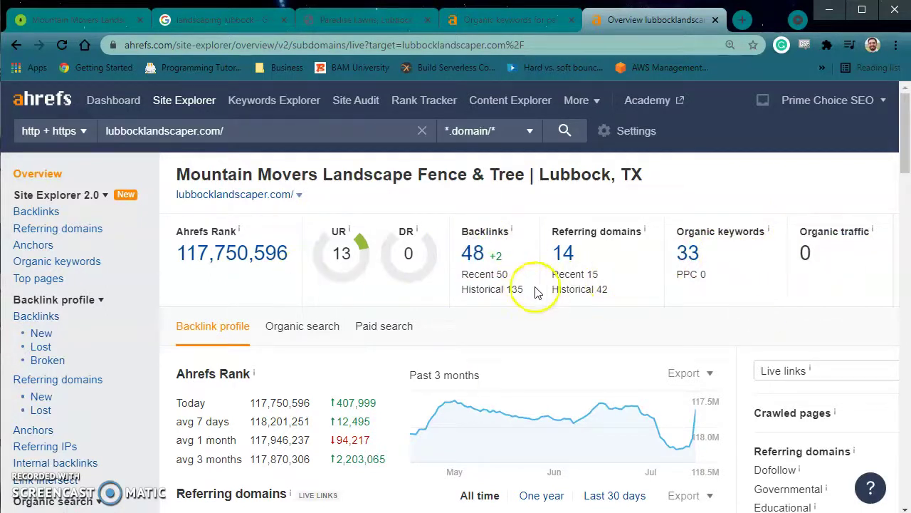
Open lubbocklandscaper.com's Organic keywords report from the count of 33 and scroll the list
{"action": "left_click", "coordinate": [688, 256]}
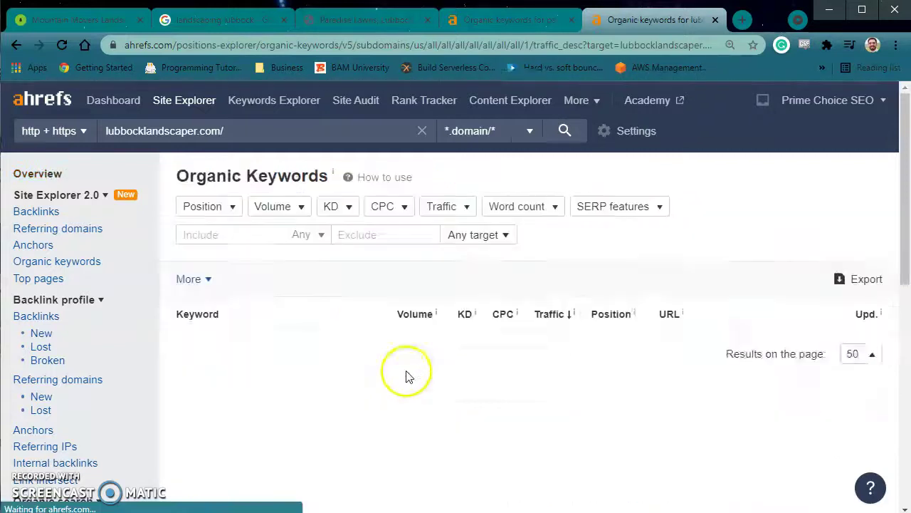
{"action": "scroll", "coordinate": [407, 373], "scroll_direction": "down", "scroll_amount": 2}
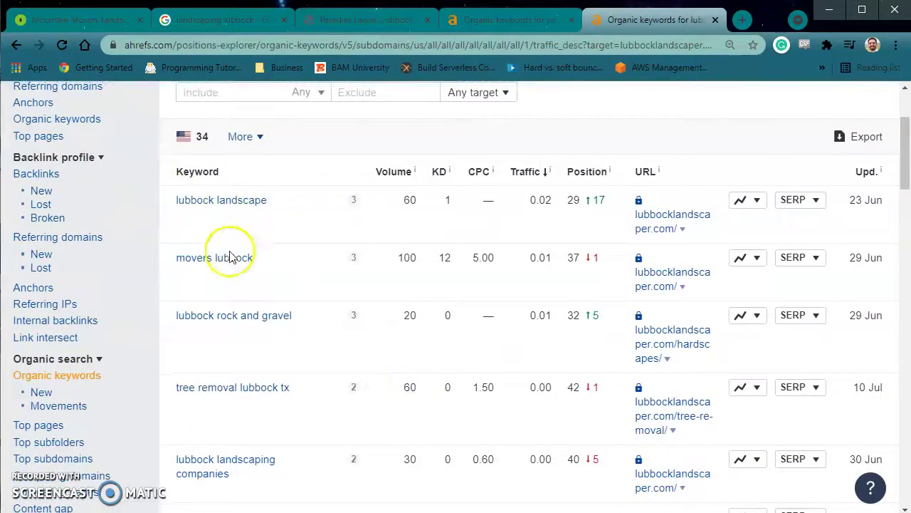
{"action": "scroll", "coordinate": [240, 299], "scroll_direction": "down", "scroll_amount": 4}
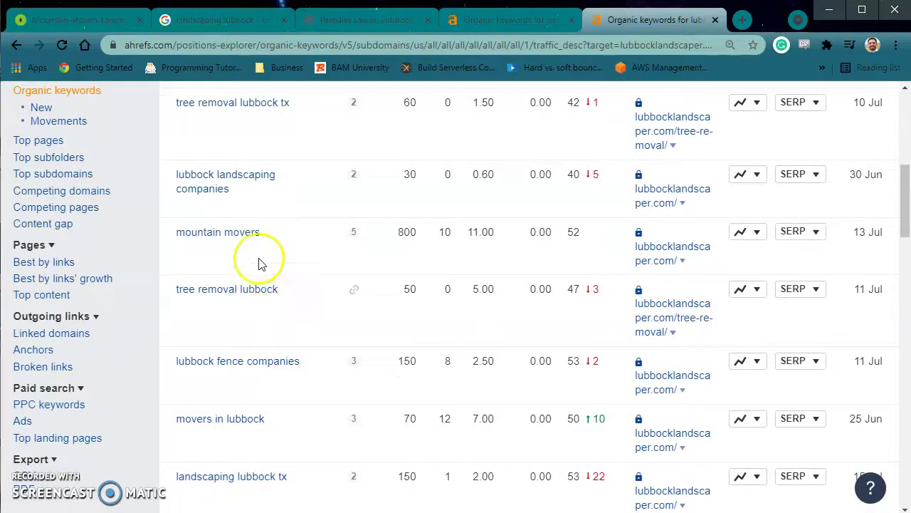
{"action": "scroll", "coordinate": [281, 301], "scroll_direction": "up", "scroll_amount": 1}
{"action": "left_click_drag", "start_coordinate": [271, 305], "coordinate": [621, 307]}
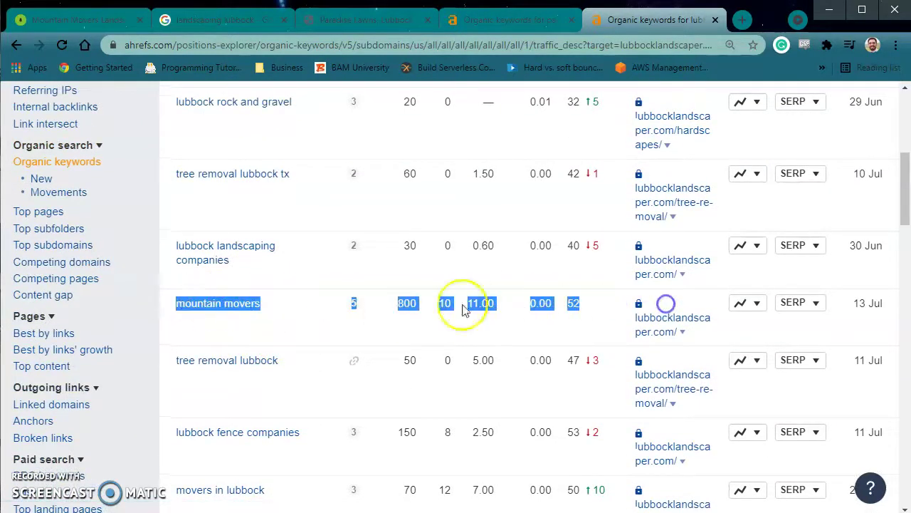
{"action": "scroll", "coordinate": [325, 320], "scroll_direction": "down", "scroll_amount": 1}
Highlight the 'tree removal lubbock' keyword and the 'lubbock fence companies' row figures
{"action": "left_click", "coordinate": [321, 303]}
{"action": "triple_click", "coordinate": [253, 278]}
{"action": "left_click_drag", "start_coordinate": [277, 289], "coordinate": [183, 295]}
{"action": "left_click", "coordinate": [309, 332]}
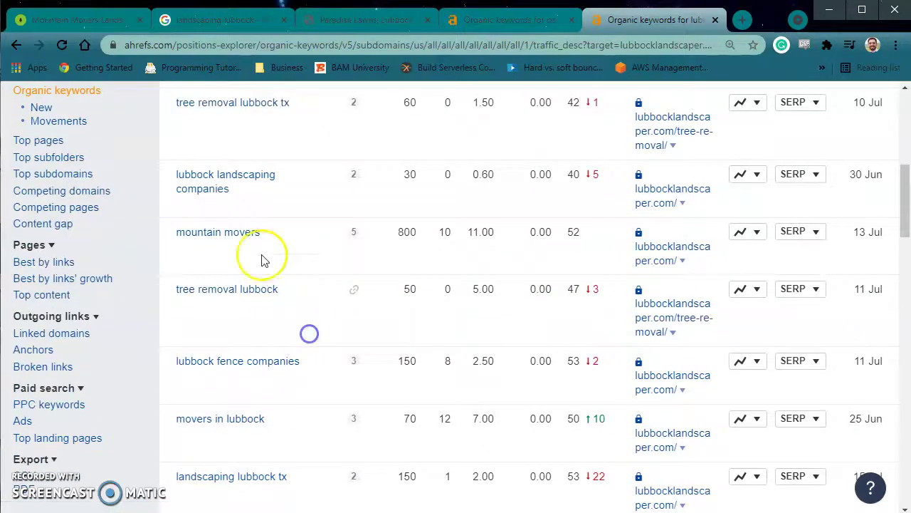
{"action": "scroll", "coordinate": [269, 352], "scroll_direction": "down", "scroll_amount": 1}
{"action": "scroll", "coordinate": [563, 356], "scroll_direction": "up", "scroll_amount": 1}
{"action": "left_click_drag", "start_coordinate": [581, 362], "coordinate": [567, 332]}
{"action": "scroll", "coordinate": [570, 320], "scroll_direction": "up", "scroll_amount": 4}
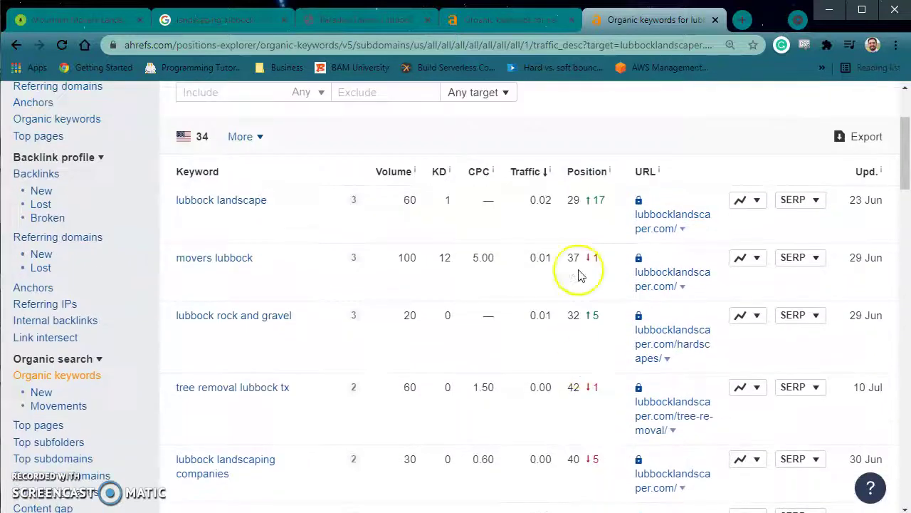
{"action": "scroll", "coordinate": [570, 321], "scroll_direction": "down", "scroll_amount": 4}
{"action": "scroll", "coordinate": [577, 349], "scroll_direction": "down", "scroll_amount": 3}
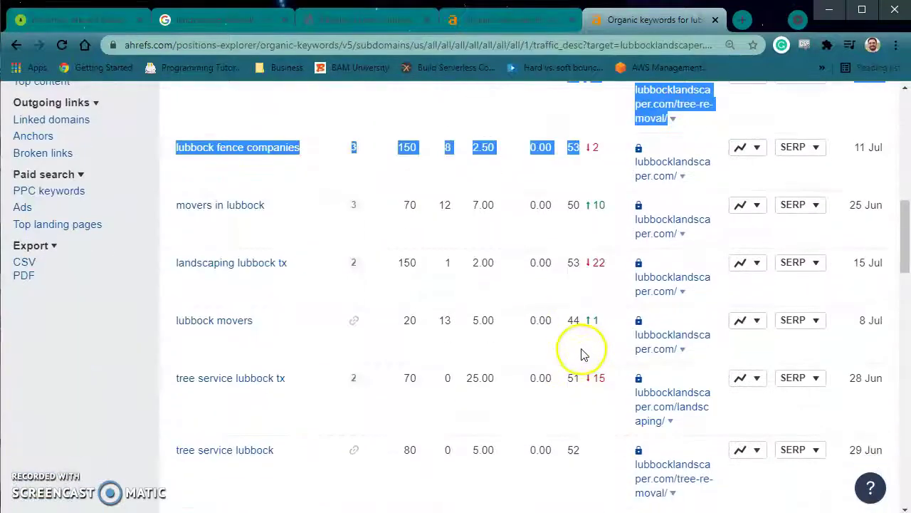
{"action": "scroll", "coordinate": [573, 328], "scroll_direction": "up", "scroll_amount": 8}
Scroll the 'landscaping lubbock' results to the local map listings, then check the Mountain Movers and Paradise Lawns tabs
{"action": "left_click", "coordinate": [206, 20]}
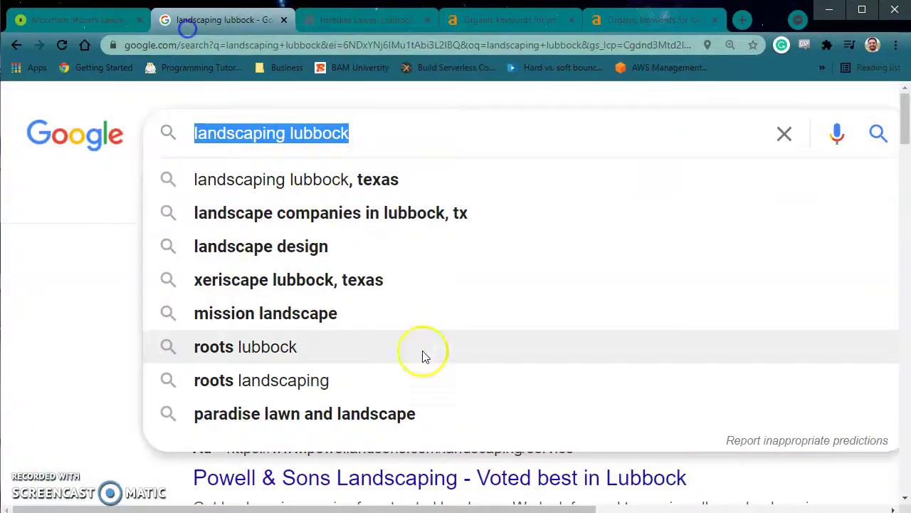
{"action": "scroll", "coordinate": [126, 321], "scroll_direction": "down", "scroll_amount": 10}
{"action": "scroll", "coordinate": [178, 336], "scroll_direction": "down", "scroll_amount": 1}
{"action": "scroll", "coordinate": [179, 335], "scroll_direction": "up", "scroll_amount": 1}
{"action": "scroll", "coordinate": [515, 372], "scroll_direction": "down", "scroll_amount": 3}
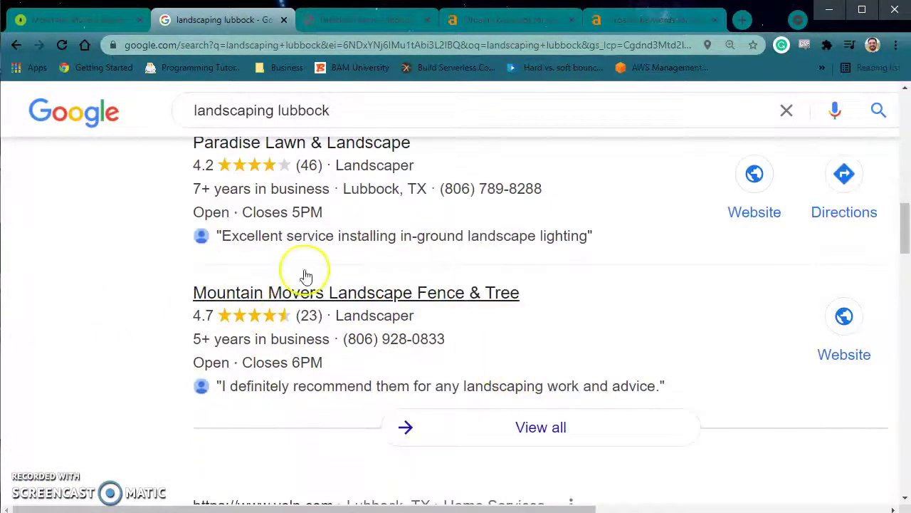
{"action": "left_click", "coordinate": [64, 26]}
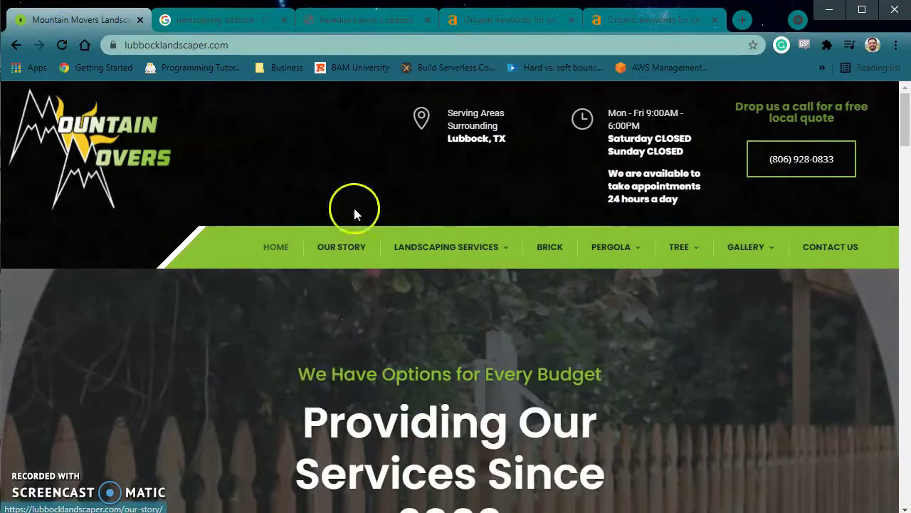
{"action": "left_click", "coordinate": [365, 19]}
Open the lubbocklandscaper.com overview and highlight its DR value of 0
{"action": "left_click", "coordinate": [481, 21]}
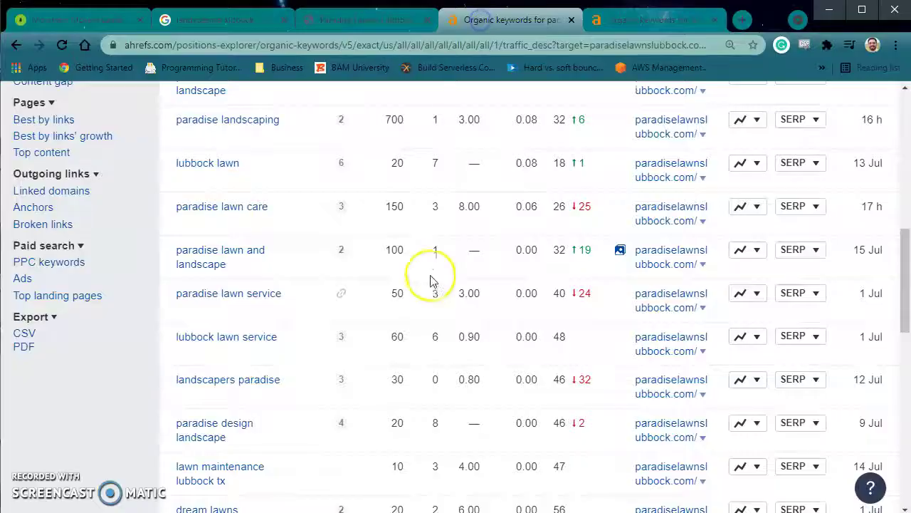
{"action": "scroll", "coordinate": [430, 280], "scroll_direction": "up", "scroll_amount": 5}
{"action": "scroll", "coordinate": [396, 331], "scroll_direction": "up", "scroll_amount": 2}
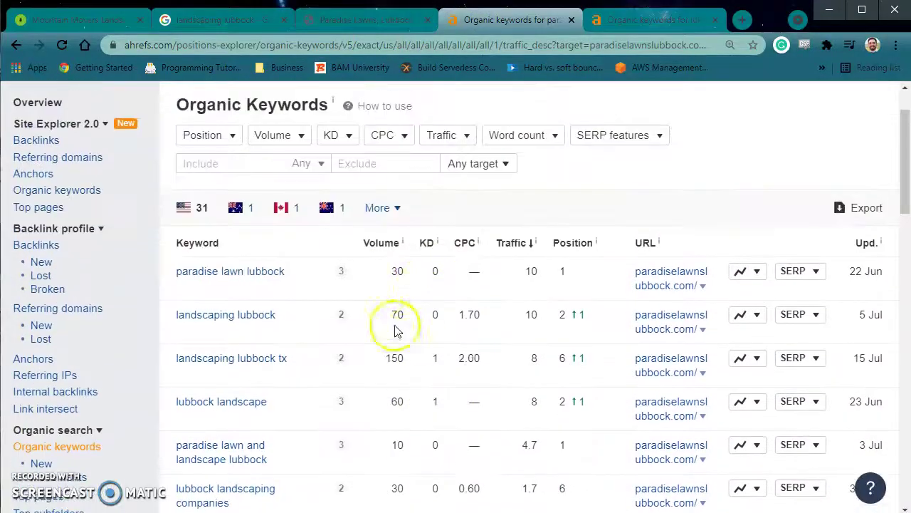
{"action": "scroll", "coordinate": [342, 294], "scroll_direction": "up", "scroll_amount": 1}
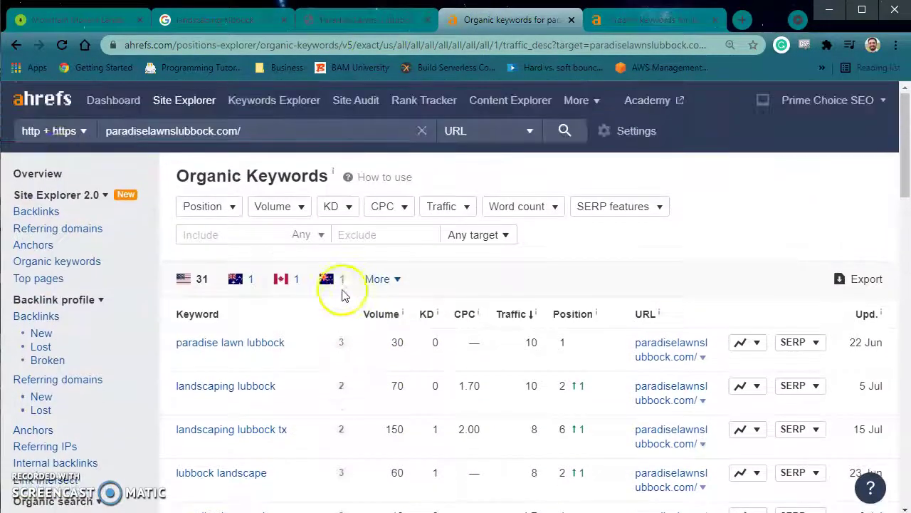
{"action": "left_click", "coordinate": [641, 19]}
{"action": "left_click", "coordinate": [48, 175]}
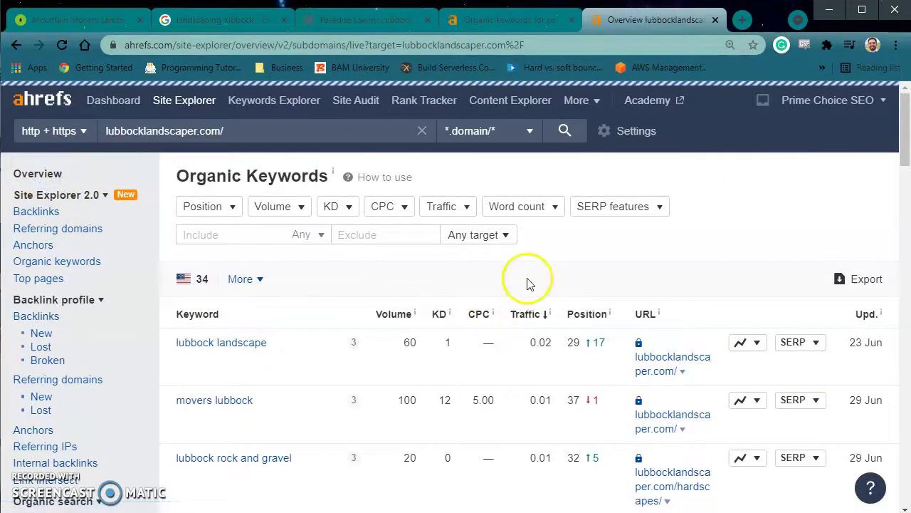
{"action": "double_click", "coordinate": [410, 237]}
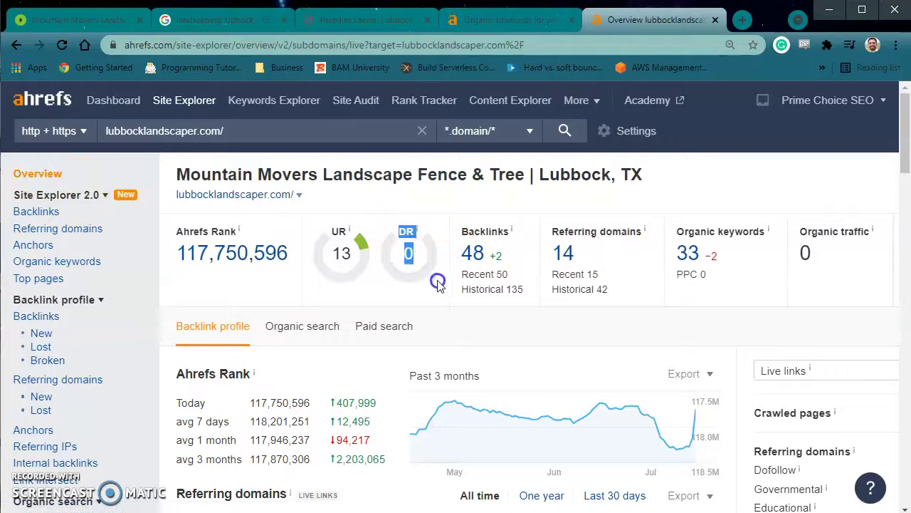
{"action": "left_click", "coordinate": [318, 223]}
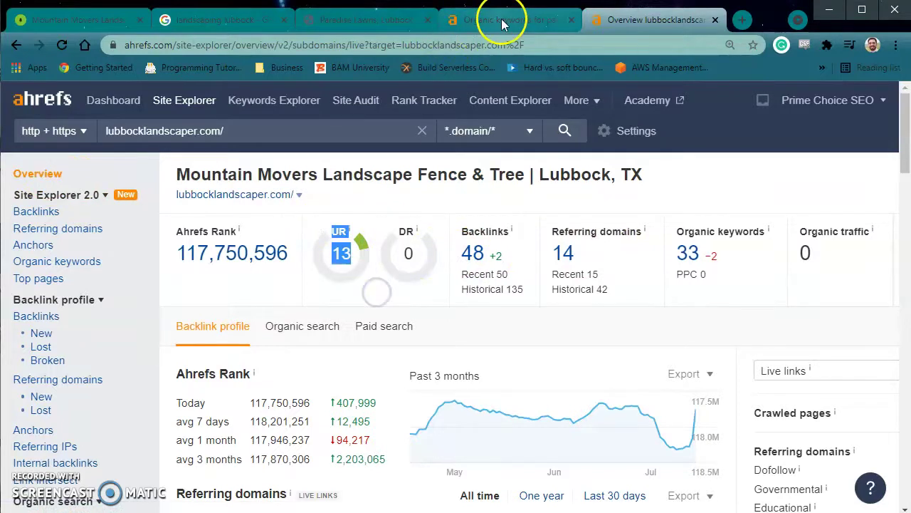
Open the paradiselawnslubbock.com overview and highlight its UR 8 and DR 0.3
{"action": "left_click", "coordinate": [502, 20]}
{"action": "left_click", "coordinate": [29, 175]}
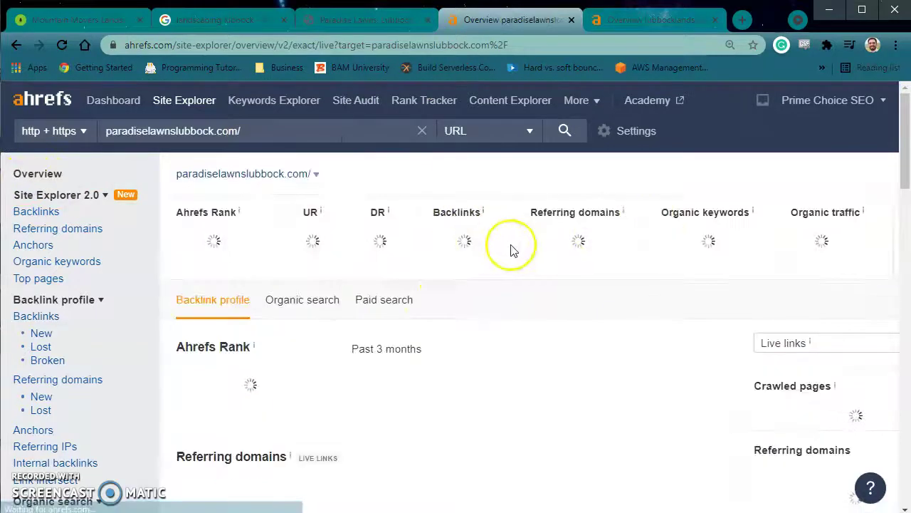
{"action": "left_click_drag", "start_coordinate": [290, 206], "coordinate": [427, 265]}
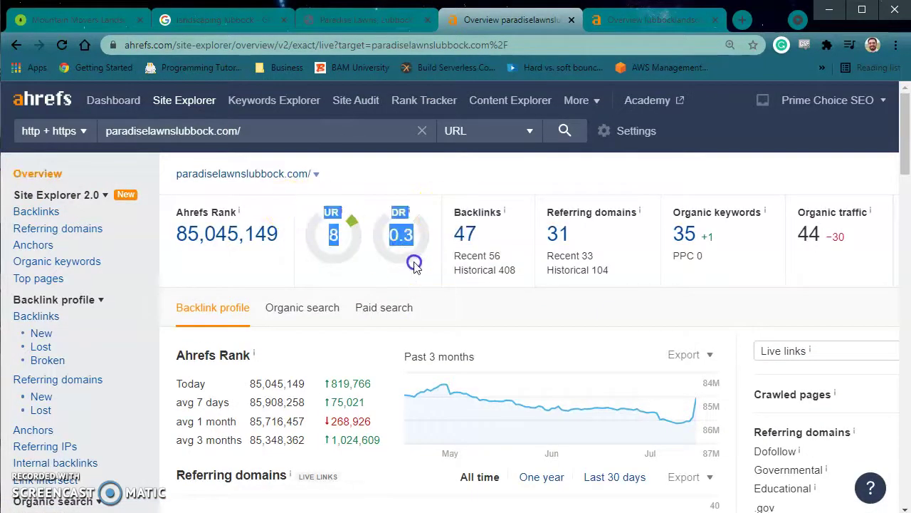